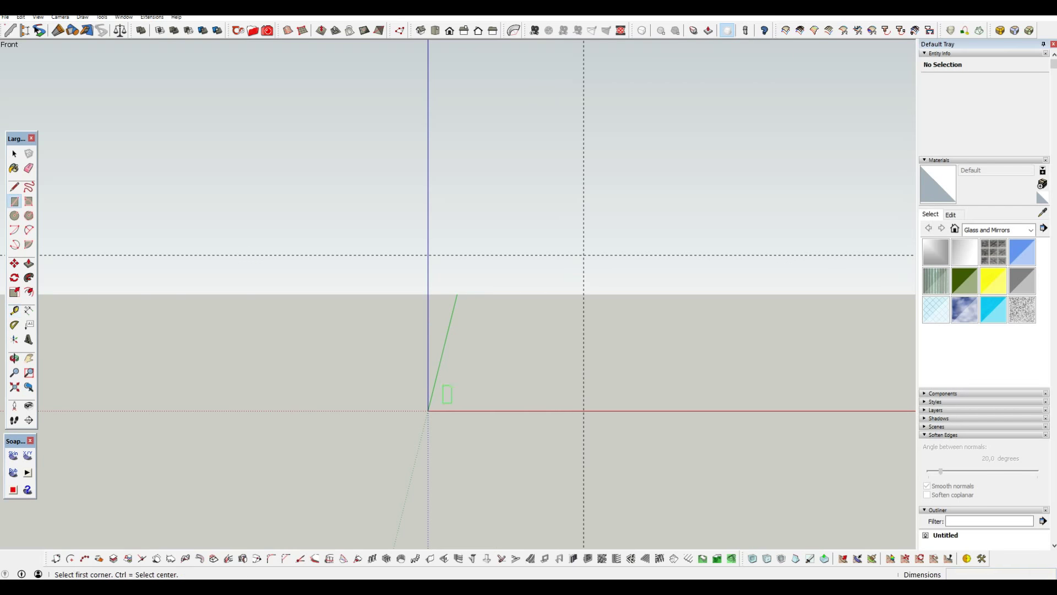
- Draw the base square at the origin and round three of its corners with arcs
{"action": "left_click", "coordinate": [582, 256]}
{"action": "scroll", "coordinate": [518, 330], "scroll_direction": "up", "scroll_amount": 3}
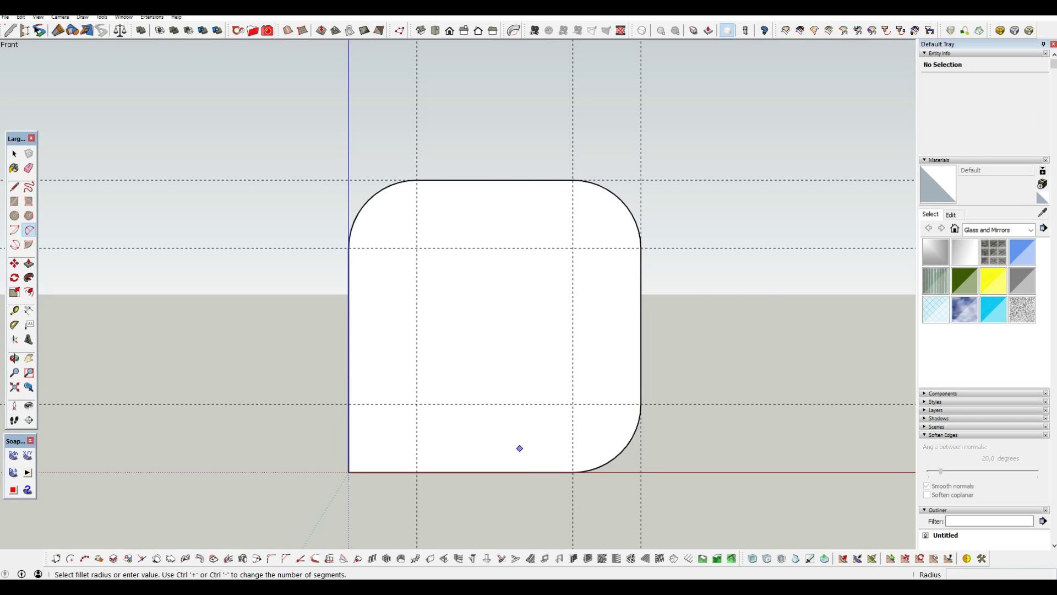
- Round the last corner and offset the rounded face 15mm inward
{"action": "left_click", "coordinate": [377, 450]}
{"action": "scroll", "coordinate": [481, 350], "scroll_direction": "down", "scroll_amount": 2}
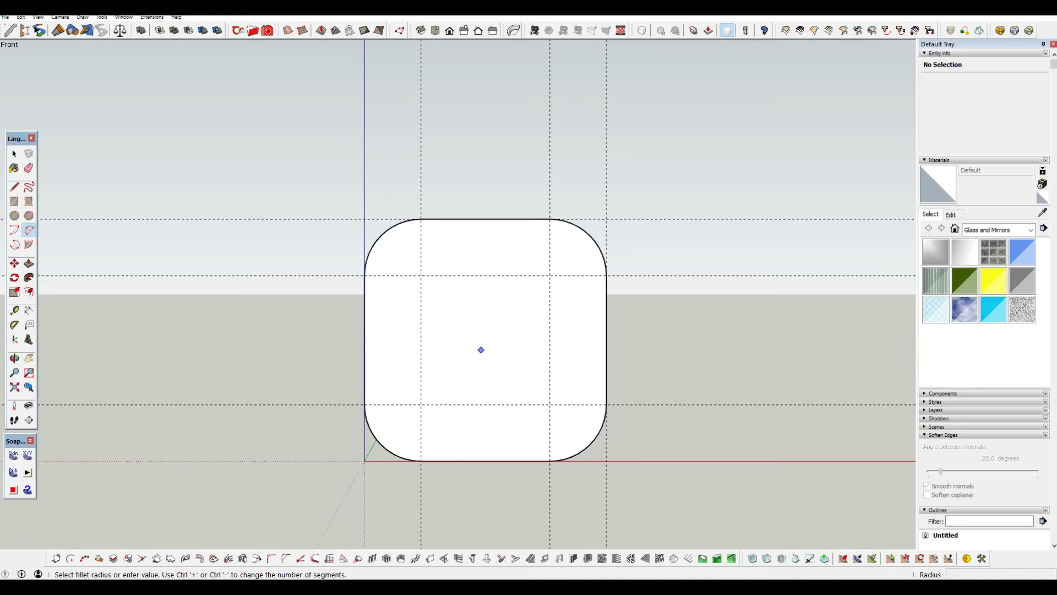
{"action": "scroll", "coordinate": [484, 363], "scroll_direction": "up", "scroll_amount": 2}
{"action": "key", "text": "f"}
{"action": "left_click", "coordinate": [487, 221]}
{"action": "left_click", "coordinate": [487, 248]}
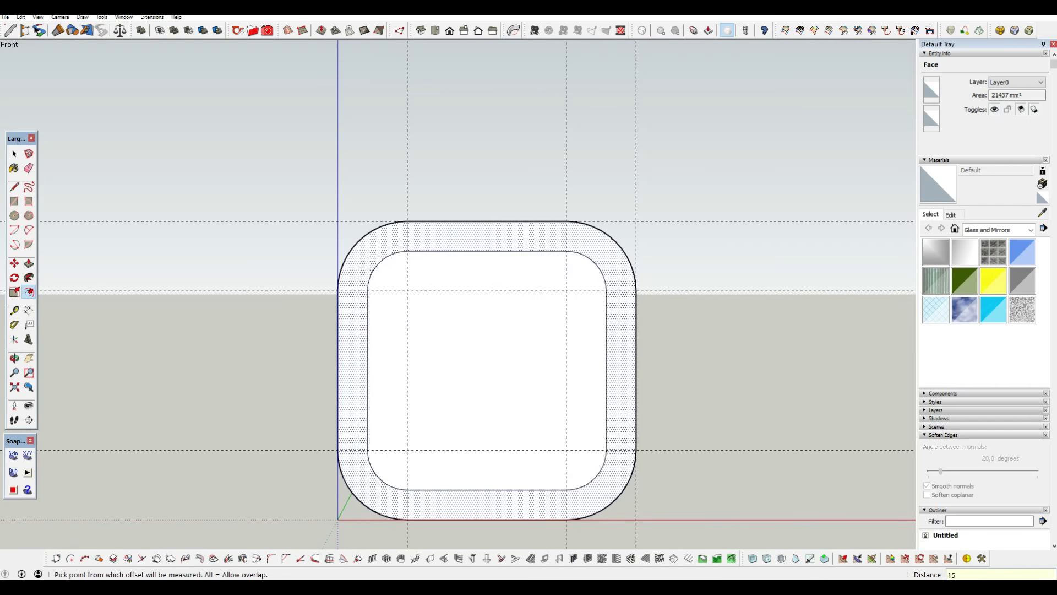
{"action": "key", "text": "space"}
{"action": "scroll", "coordinate": [504, 237], "scroll_direction": "down", "scroll_amount": 1}
- Place a copy of the inner rounded face to the right of the frame
{"action": "left_click", "coordinate": [760, 347]}
{"action": "middle_click_drag", "start_coordinate": [606, 331], "coordinate": [496, 309]}
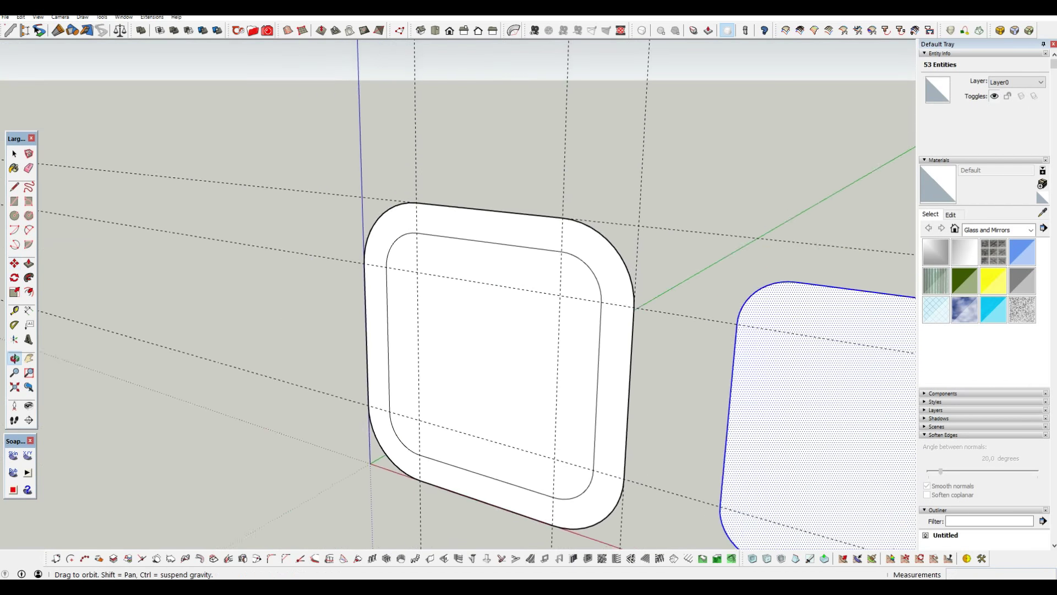
{"action": "key", "text": "space"}
{"action": "key", "text": "m"}
{"action": "scroll", "coordinate": [396, 287], "scroll_direction": "up", "scroll_amount": 1}
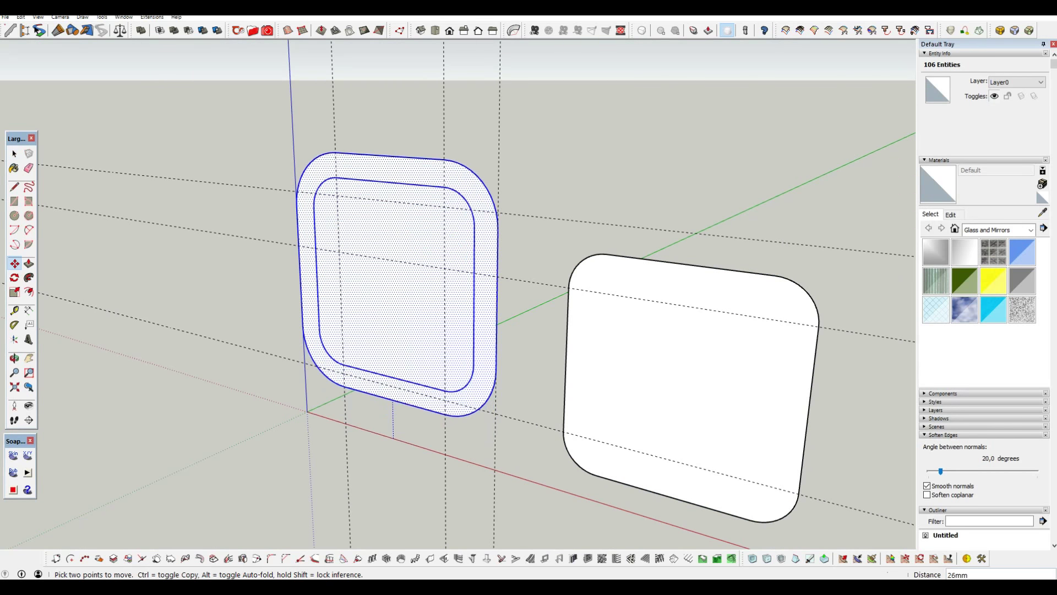
{"action": "middle_click_drag", "start_coordinate": [393, 401], "coordinate": [430, 309]}
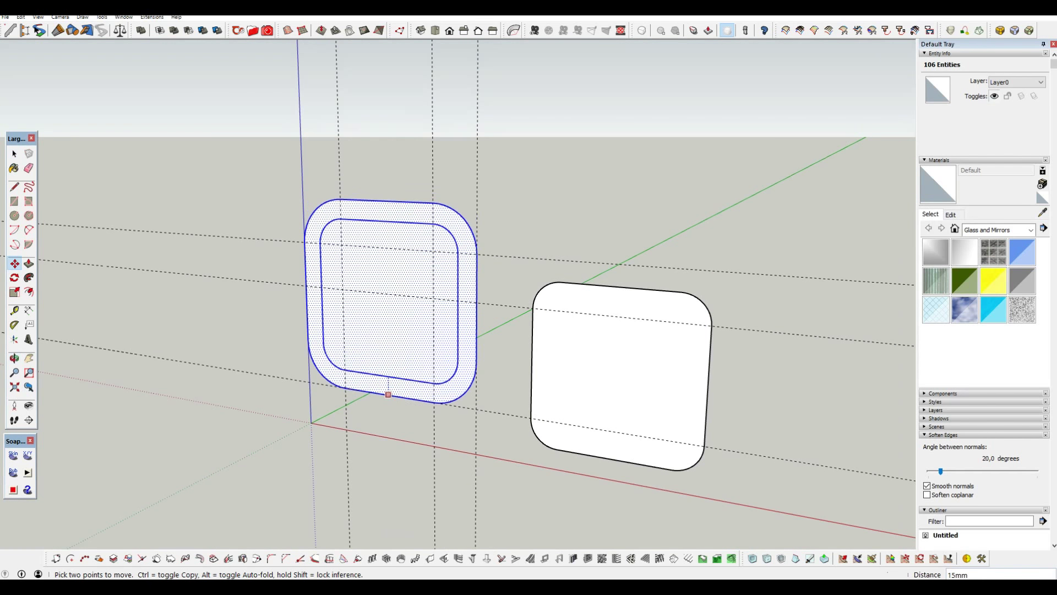
{"action": "scroll", "coordinate": [438, 277], "scroll_direction": "up", "scroll_amount": 1}
{"action": "scroll", "coordinate": [438, 277], "scroll_direction": "up", "scroll_amount": 1}
- Delete the inner face and extrude the remaining ring into a hollow box
{"action": "key", "text": "Delete"}
{"action": "key", "text": "p"}
{"action": "left_click", "coordinate": [448, 308]}
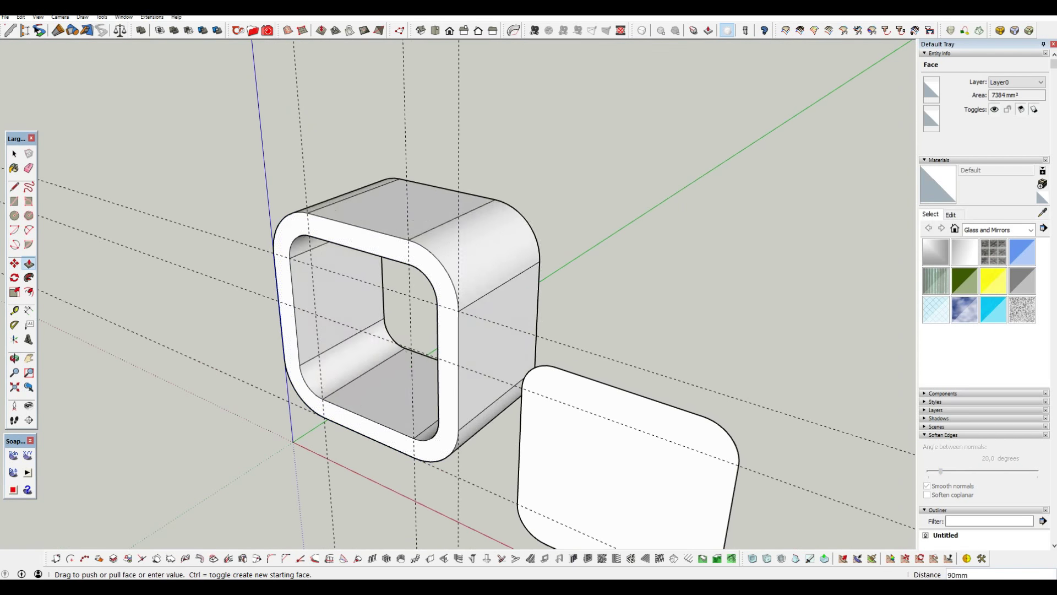
{"action": "mouse_move", "coordinate": [447, 308]}
{"action": "middle_mouse_down"}
{"action": "mouse_move", "coordinate": [402, 275]}
{"action": "mouse_move", "coordinate": [435, 308]}
{"action": "middle_mouse_up"}
{"action": "key", "text": "space"}
- Select the entire hollow box and make it a group
{"action": "triple_click", "coordinate": [380, 308]}
{"action": "right_click", "coordinate": [370, 213]}
{"action": "left_click", "coordinate": [396, 300]}
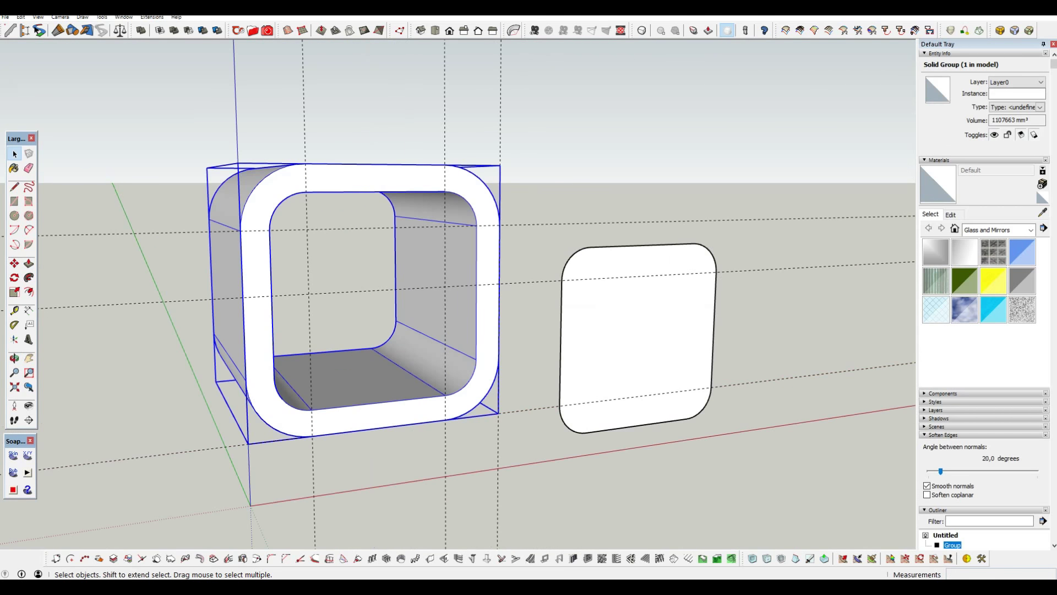
{"action": "left_click", "coordinate": [661, 331]}
- Move the copied panel onto the box front and push it 12mm inward
{"action": "key", "text": "m"}
{"action": "left_click", "coordinate": [641, 244]}
{"action": "left_click", "coordinate": [377, 192]}
{"action": "middle_click_drag", "start_coordinate": [413, 231], "coordinate": [542, 184]}
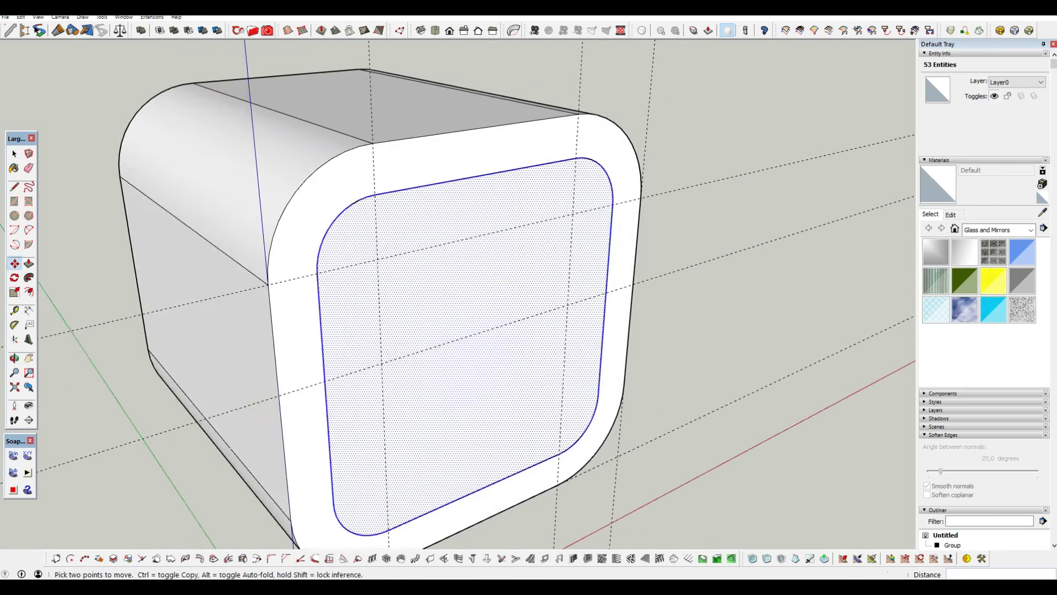
{"action": "key", "text": "p"}
{"action": "left_click", "coordinate": [543, 183]}
{"action": "left_click", "coordinate": [540, 188]}
{"action": "key", "text": "space"}
- From the front view, draw the slot mouth's bottom line and two eye circles
{"action": "key", "text": "f"}
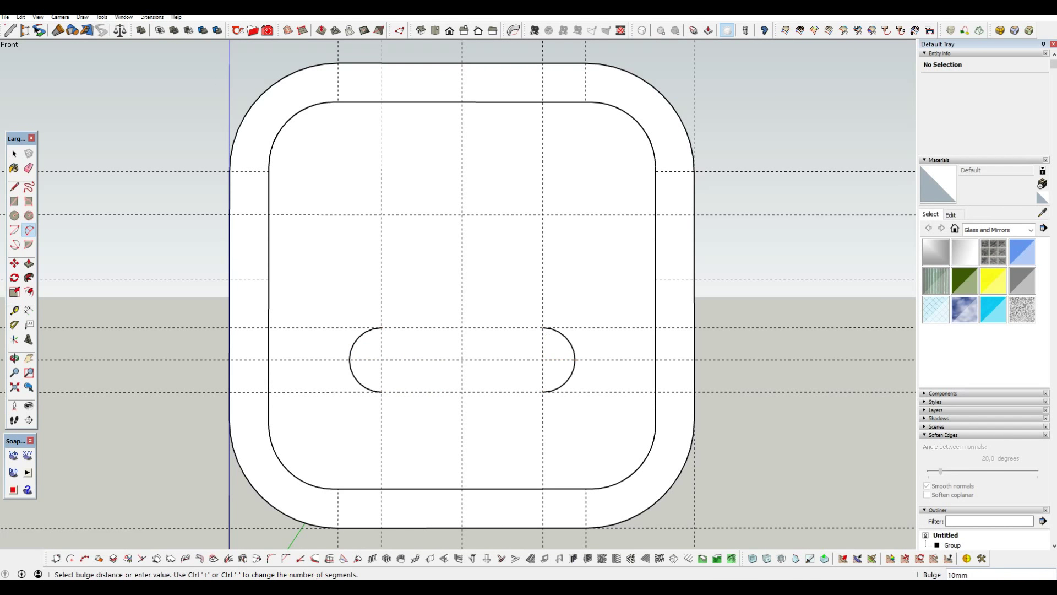
{"action": "left_click", "coordinate": [382, 391]}
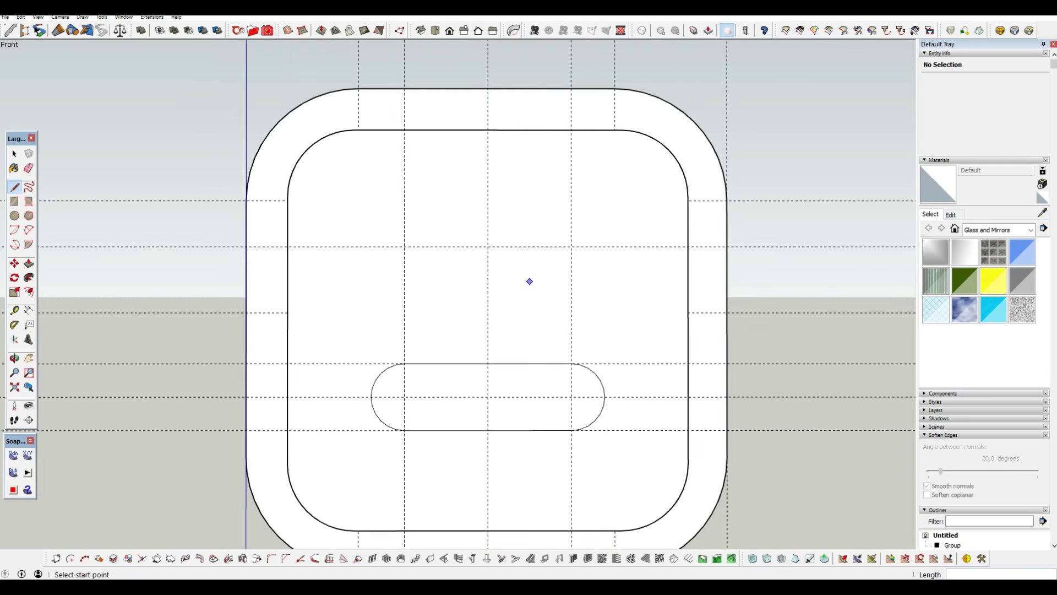
{"action": "key", "text": "c"}
{"action": "scroll", "coordinate": [409, 271], "scroll_direction": "up", "scroll_amount": 2}
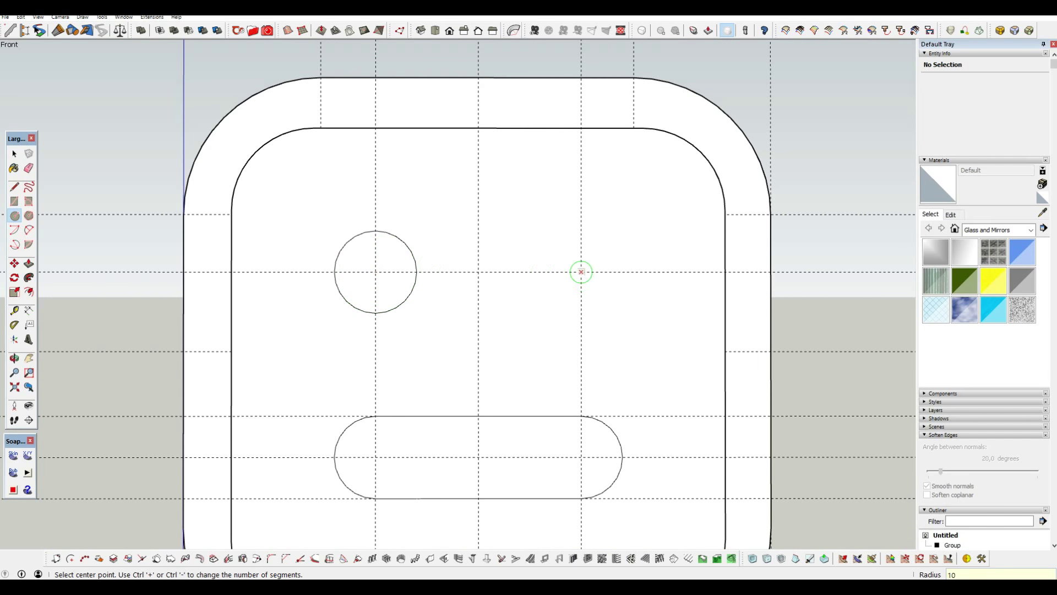
{"action": "left_click", "coordinate": [581, 230]}
{"action": "scroll", "coordinate": [581, 230], "scroll_direction": "down", "scroll_amount": 2}
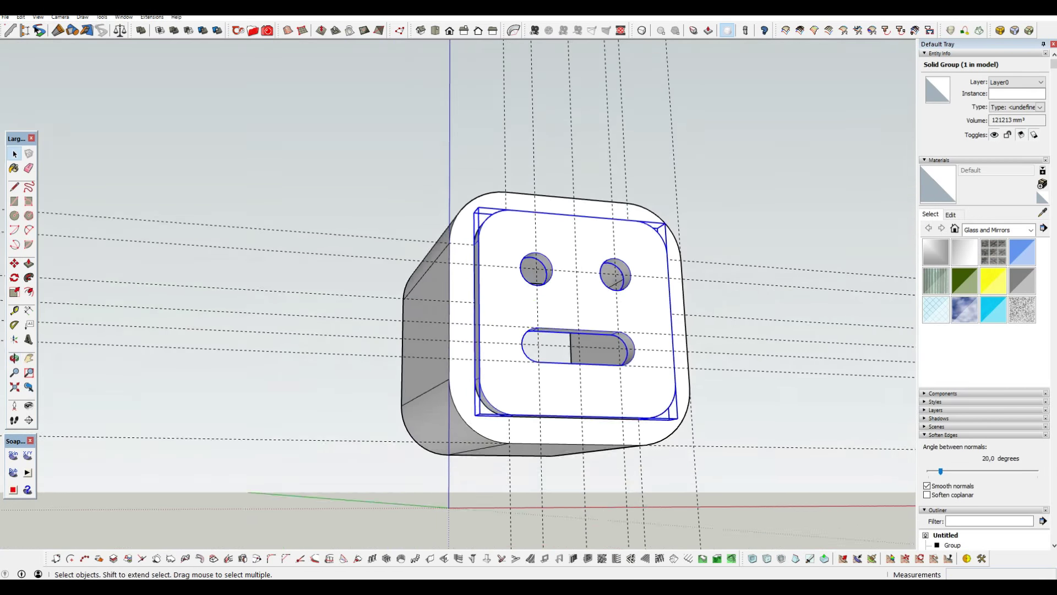
- Draw a rectangle at the panel's lower left and move its right edge 15mm outward
{"action": "middle_click_drag", "start_coordinate": [545, 319], "coordinate": [545, 385]}
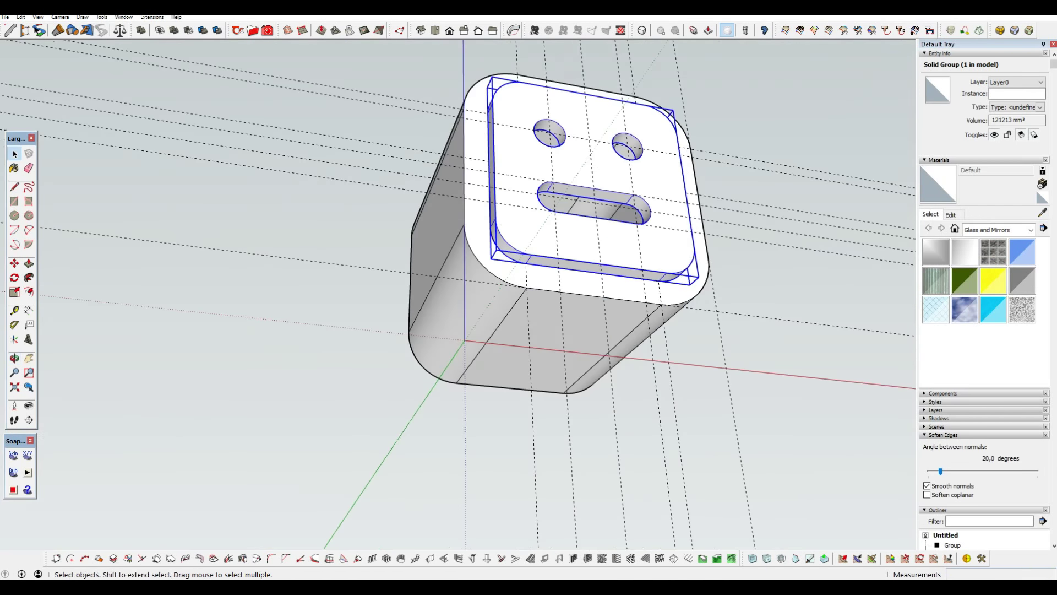
{"action": "scroll", "coordinate": [550, 248], "scroll_direction": "up", "scroll_amount": 3}
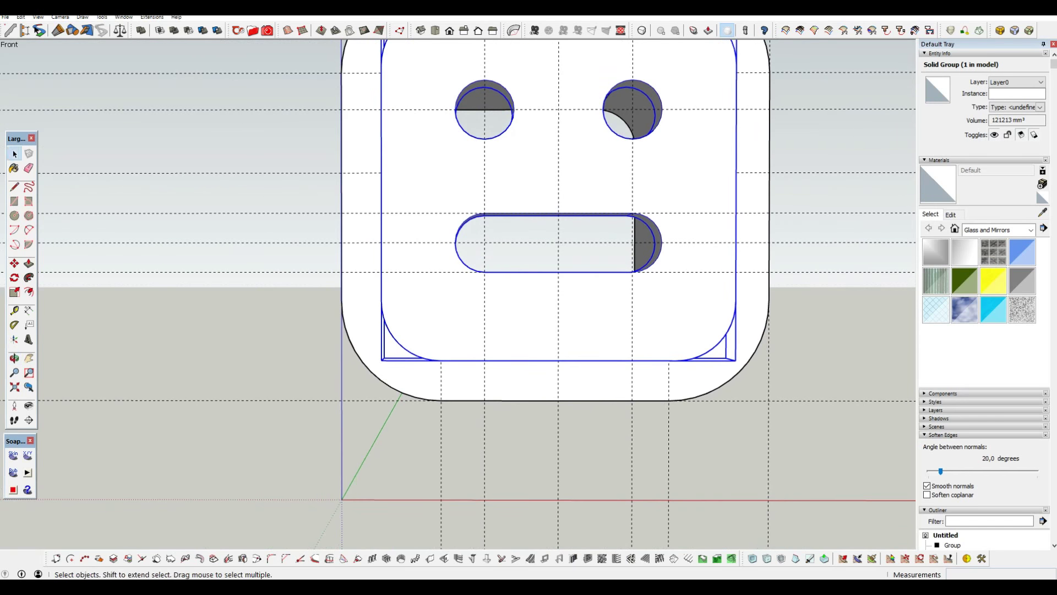
{"action": "left_click", "coordinate": [441, 397]}
{"action": "scroll", "coordinate": [425, 493], "scroll_direction": "up", "scroll_amount": 3}
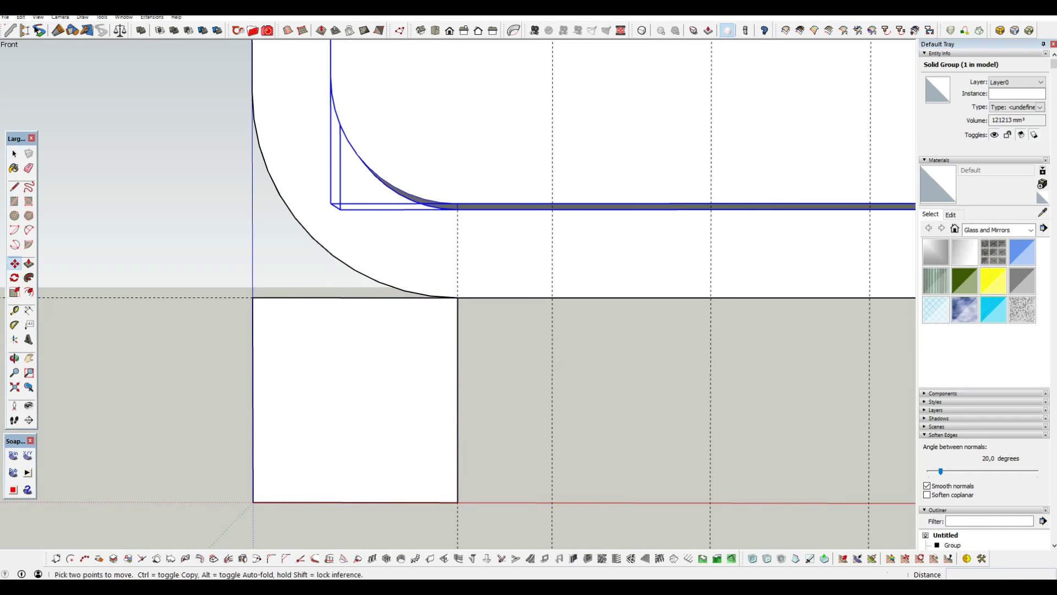
{"action": "left_click", "coordinate": [457, 297]}
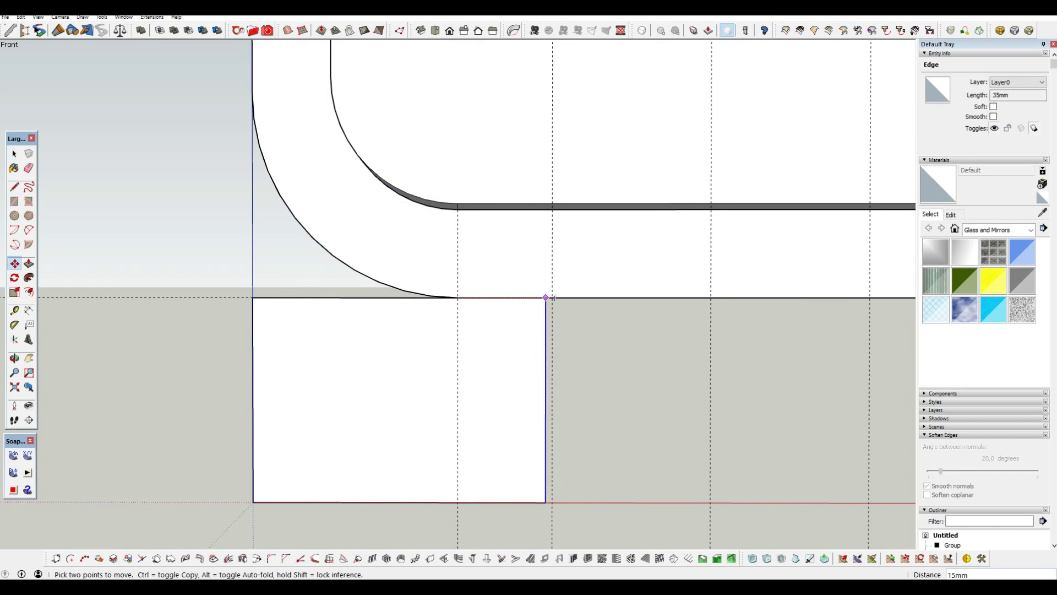
{"action": "type", "text": "15"}
{"action": "middle_click_drag", "start_coordinate": [545, 298], "coordinate": [503, 333]}
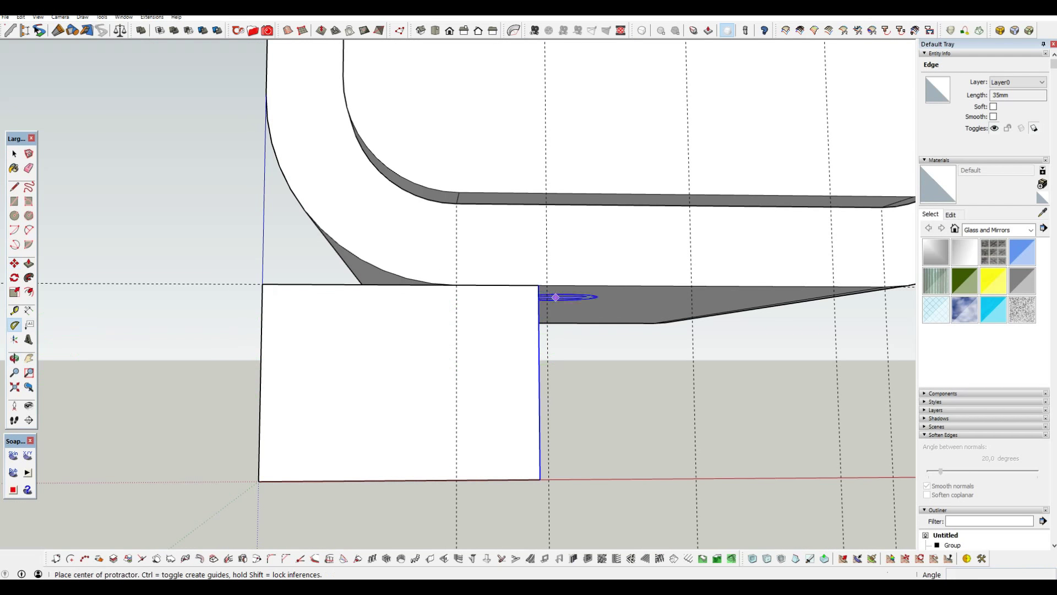
- Draw the slanted leg line from the top edge and erase the unwanted part
{"action": "key", "text": "m"}
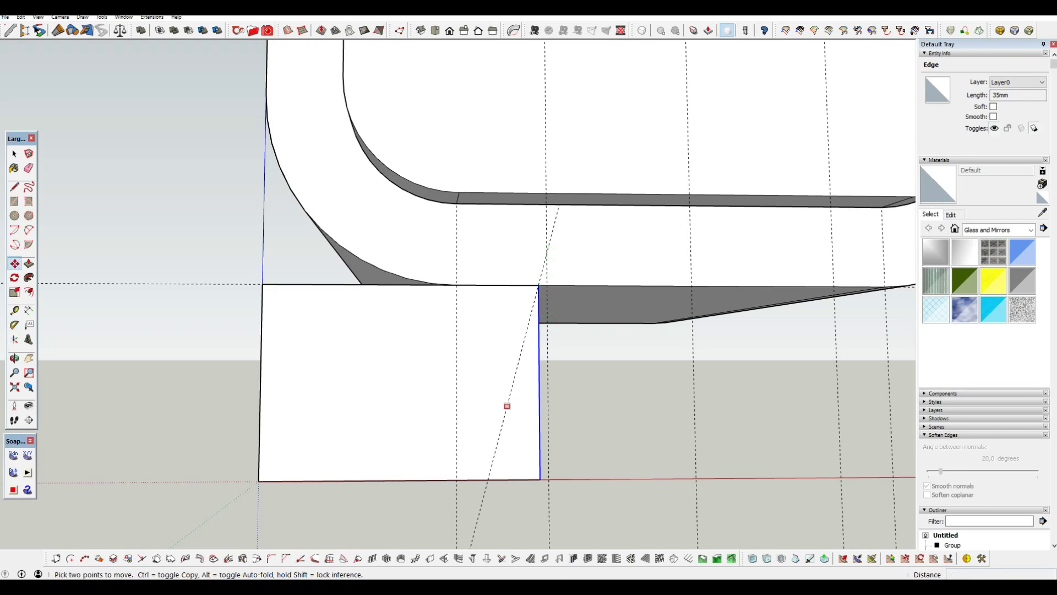
{"action": "key", "text": "l"}
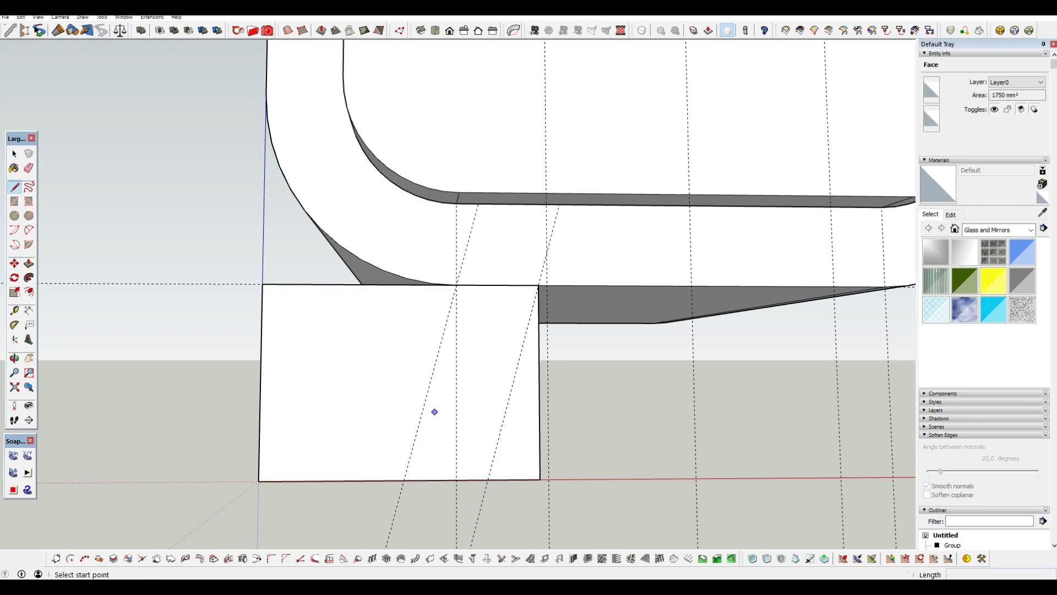
{"action": "left_click", "coordinate": [456, 285]}
{"action": "mouse_move", "coordinate": [510, 375]}
{"action": "middle_mouse_down"}
{"action": "mouse_move", "coordinate": [485, 386]}
{"action": "mouse_move", "coordinate": [495, 353]}
{"action": "middle_mouse_up"}
{"action": "key", "text": "e"}
{"action": "left_click", "coordinate": [330, 347]}
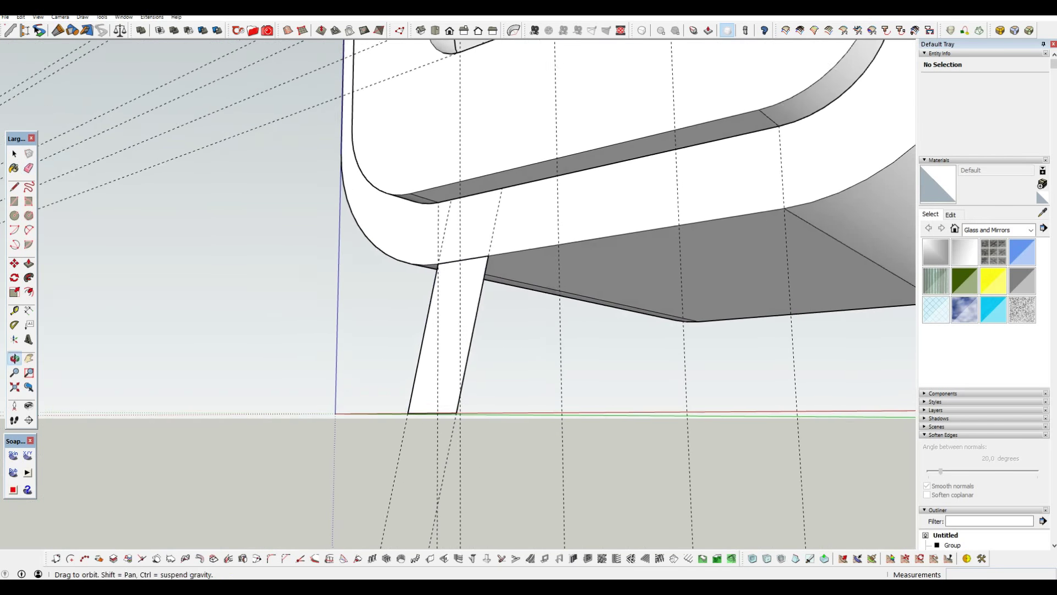
- Extrude the leg 150mm and select the whole leg
{"action": "key", "text": "p"}
{"action": "left_click_drag", "start_coordinate": [479, 353], "coordinate": [551, 341]}
{"action": "key", "text": "space"}
{"action": "triple_click", "coordinate": [551, 342]}
{"action": "right_click", "coordinate": [551, 341]}
- Group the slanted leg and pick it up for copying
{"action": "left_click", "coordinate": [573, 165]}
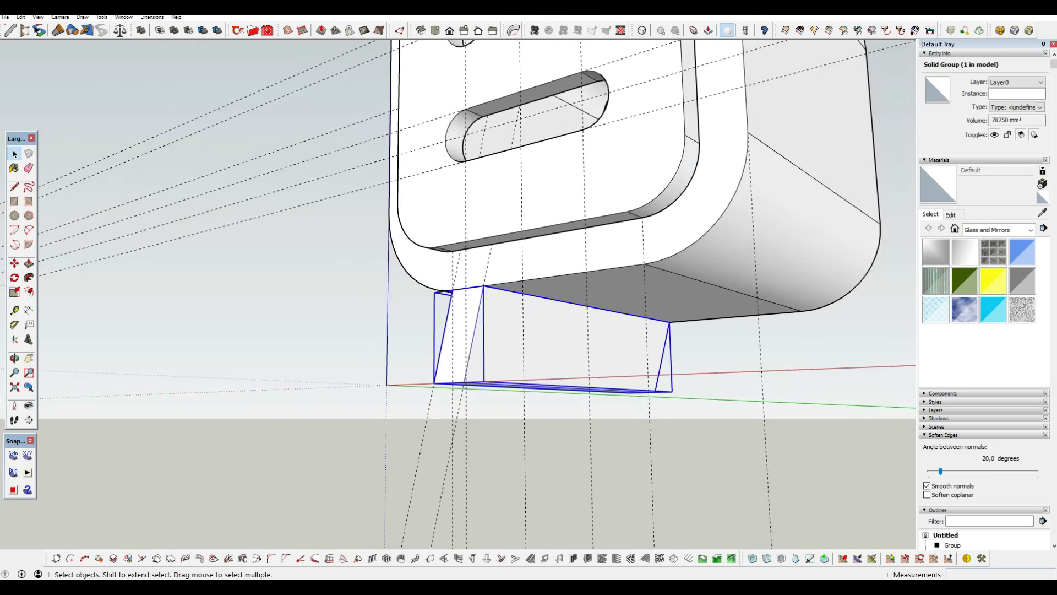
{"action": "middle_click_drag", "start_coordinate": [495, 308], "coordinate": [451, 285]}
{"action": "key", "text": "m"}
{"action": "left_click", "coordinate": [451, 284]}
{"action": "key", "text": "ctrl"}
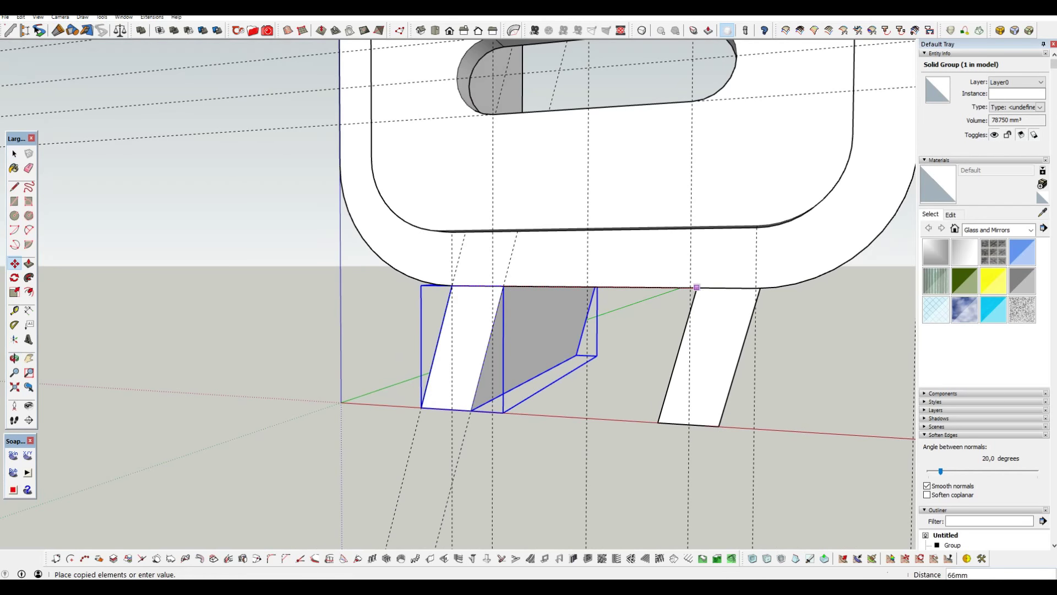
{"action": "middle_click_drag", "start_coordinate": [660, 284], "coordinate": [634, 308]}
{"action": "left_click", "coordinate": [408, 323]}
{"action": "key", "text": "Escape"}
- Place a copy of the leg 80 mm to the right and soften its edges
{"action": "left_click", "coordinate": [382, 434]}
{"action": "key", "text": "ctrl"}
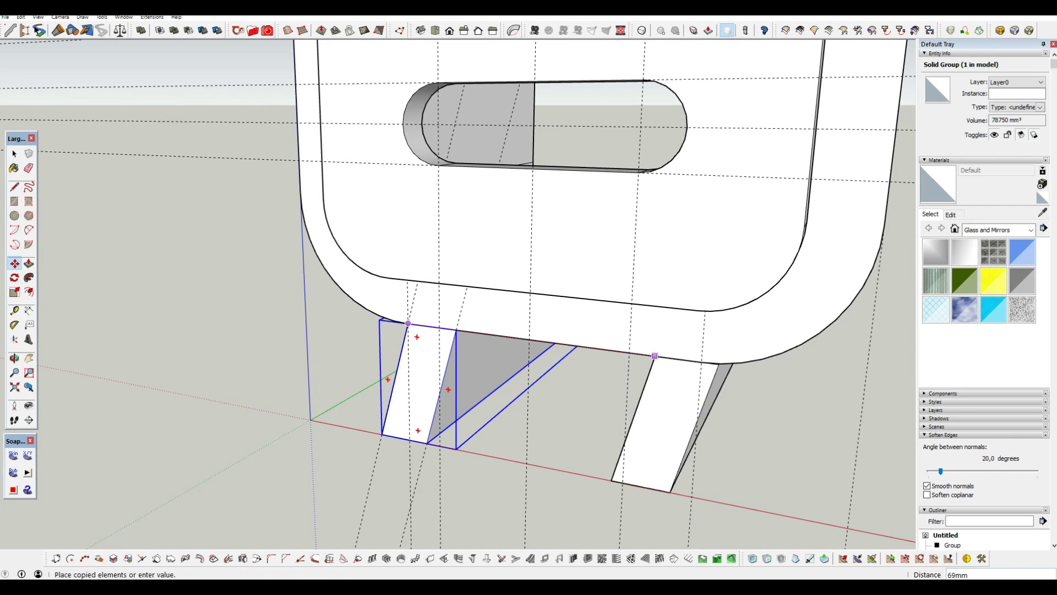
{"action": "left_click", "coordinate": [653, 489]}
{"action": "right_click", "coordinate": [739, 381]}
{"action": "left_click", "coordinate": [803, 160]}
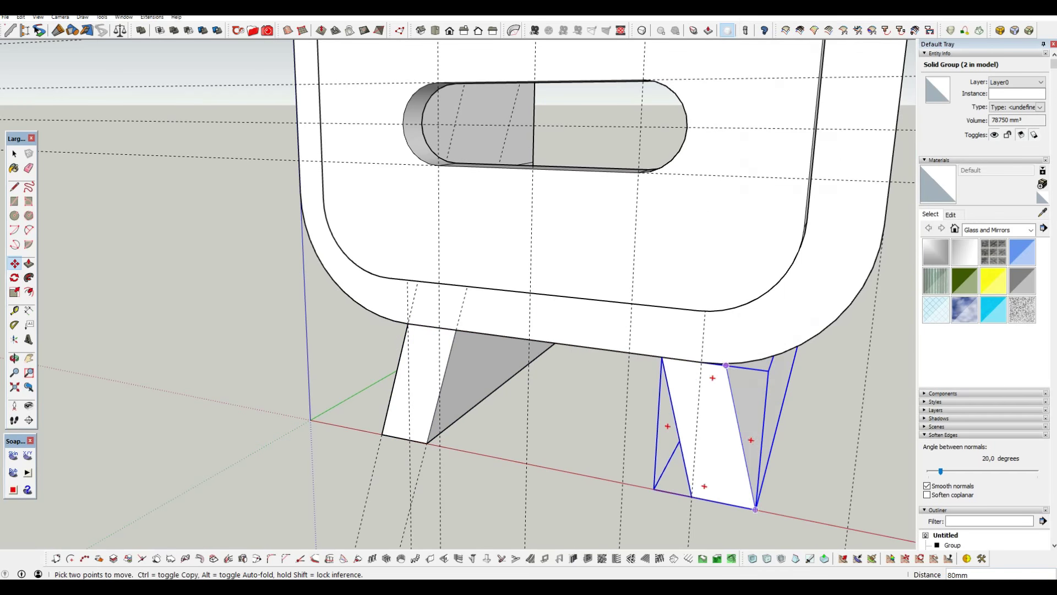
- Delete all guide lines from the model via the Edit menu
{"action": "mouse_move", "coordinate": [496, 295]}
{"action": "middle_mouse_down"}
{"action": "mouse_move", "coordinate": [485, 309]}
{"action": "mouse_move", "coordinate": [396, 201]}
{"action": "middle_mouse_up"}
{"action": "left_click", "coordinate": [21, 17]}
{"action": "left_click", "coordinate": [47, 119]}
- Move the face panel group 10 mm
{"action": "middle_click_drag", "start_coordinate": [418, 286], "coordinate": [354, 262]}
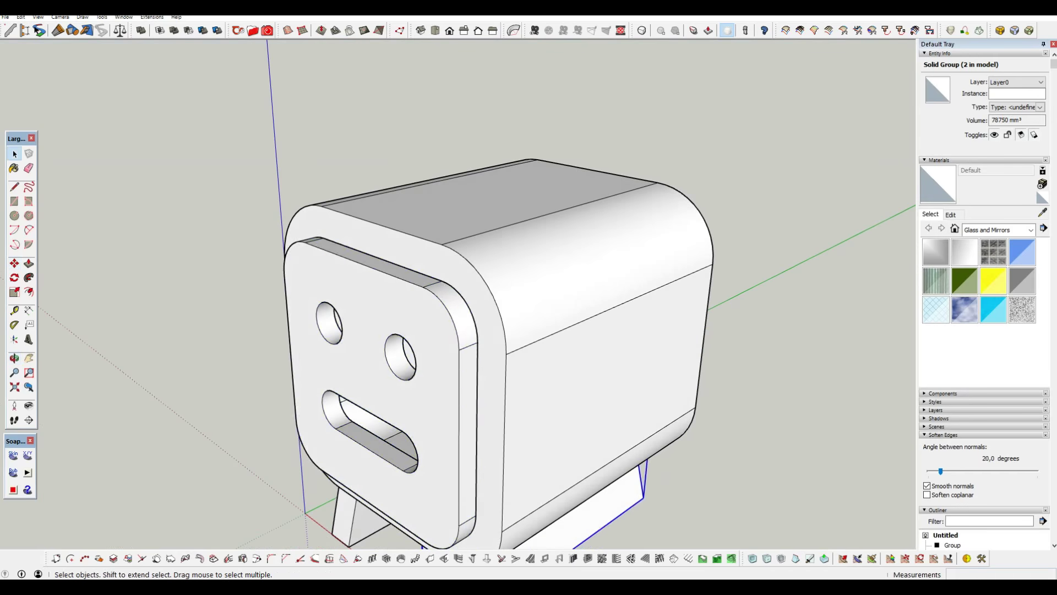
{"action": "left_click", "coordinate": [355, 261]}
{"action": "type", "text": "10"}
{"action": "key", "text": "Return"}
{"action": "scroll", "coordinate": [355, 262], "scroll_direction": "down", "scroll_amount": 3}
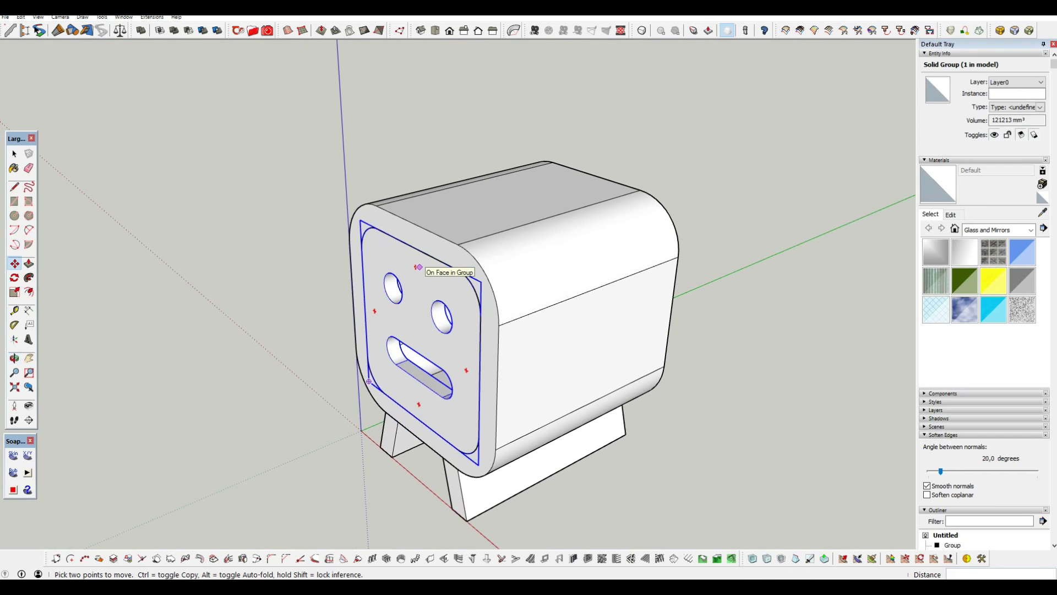
- Orbit and zoom to a close view of the box's side face
{"action": "middle_click_drag", "start_coordinate": [418, 267], "coordinate": [348, 309]}
{"action": "key", "text": "t"}
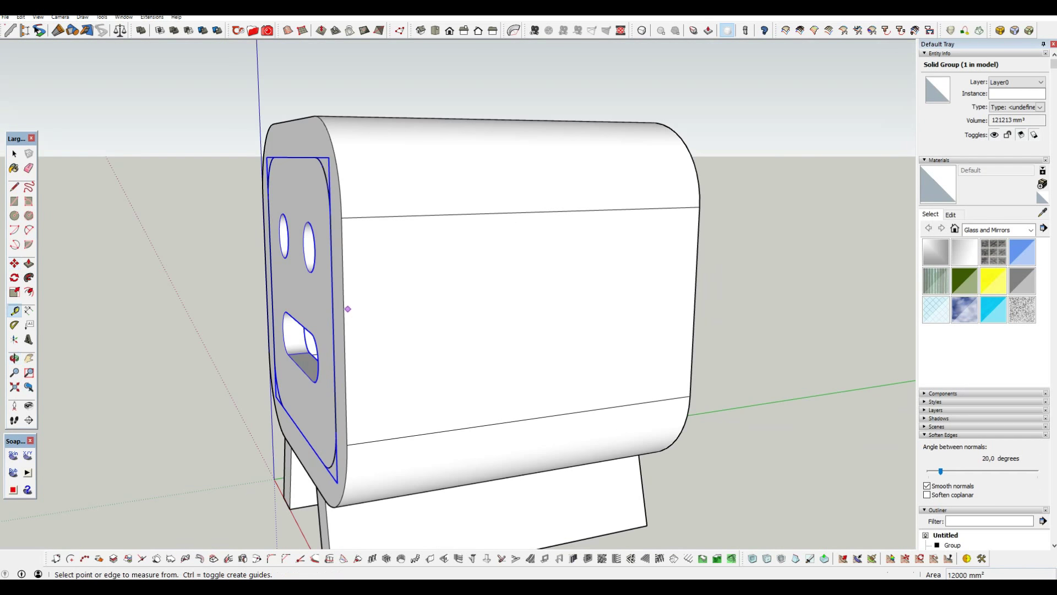
{"action": "mouse_move", "coordinate": [530, 293]}
{"action": "middle_mouse_down"}
{"action": "mouse_move", "coordinate": [503, 370]}
{"action": "mouse_move", "coordinate": [393, 386]}
{"action": "middle_mouse_up"}
{"action": "key", "text": "Escape"}
{"action": "key", "text": "Escape"}
{"action": "scroll", "coordinate": [496, 292], "scroll_direction": "up", "scroll_amount": 3}
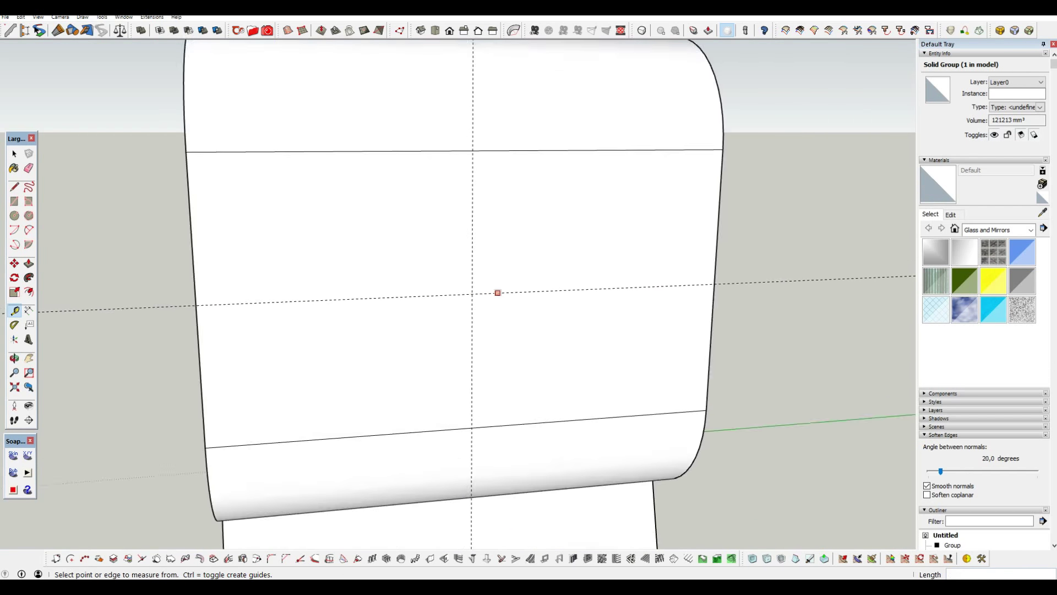
{"action": "scroll", "coordinate": [496, 292], "scroll_direction": "up", "scroll_amount": 3}
- Draw a 5 mm-radius circle on the guide crossing at the box side's centre
{"action": "key", "text": "c"}
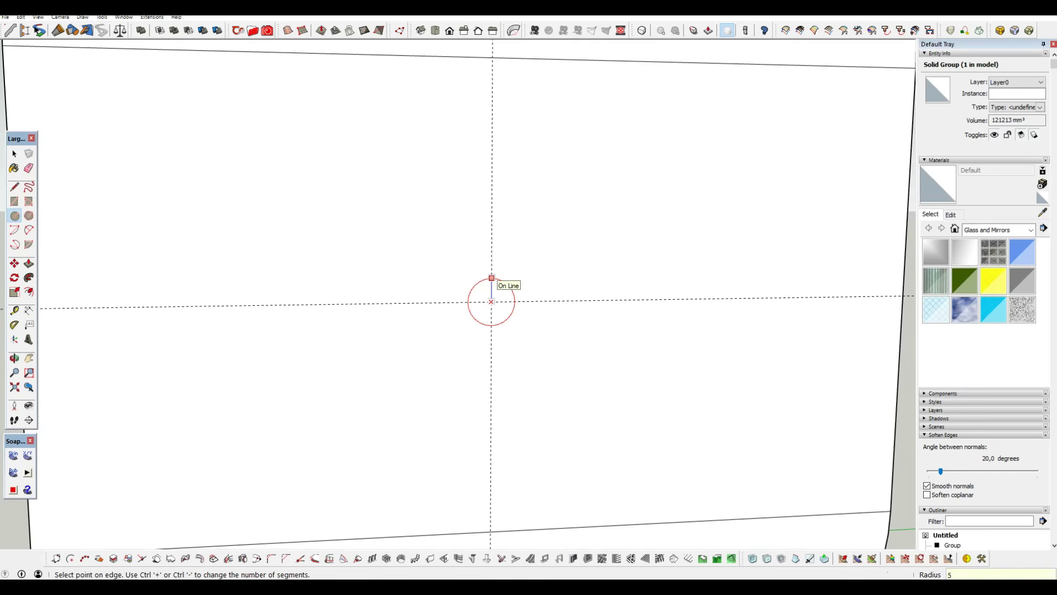
{"action": "left_click", "coordinate": [492, 277]}
{"action": "scroll", "coordinate": [492, 278], "scroll_direction": "down", "scroll_amount": 5}
{"action": "middle_click_drag", "start_coordinate": [492, 277], "coordinate": [533, 356]}
{"action": "scroll", "coordinate": [533, 356], "scroll_direction": "up", "scroll_amount": 5}
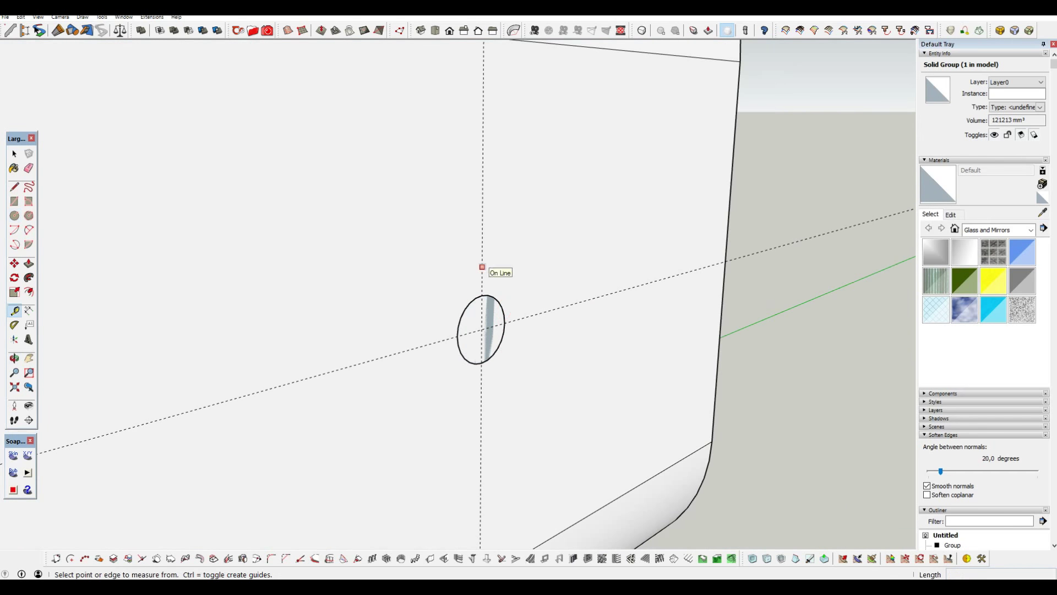
{"action": "key", "text": "space"}
{"action": "key", "text": "ctrl+a"}
{"action": "middle_click_drag", "start_coordinate": [482, 267], "coordinate": [496, 276]}
{"action": "left_click", "coordinate": [477, 297]}
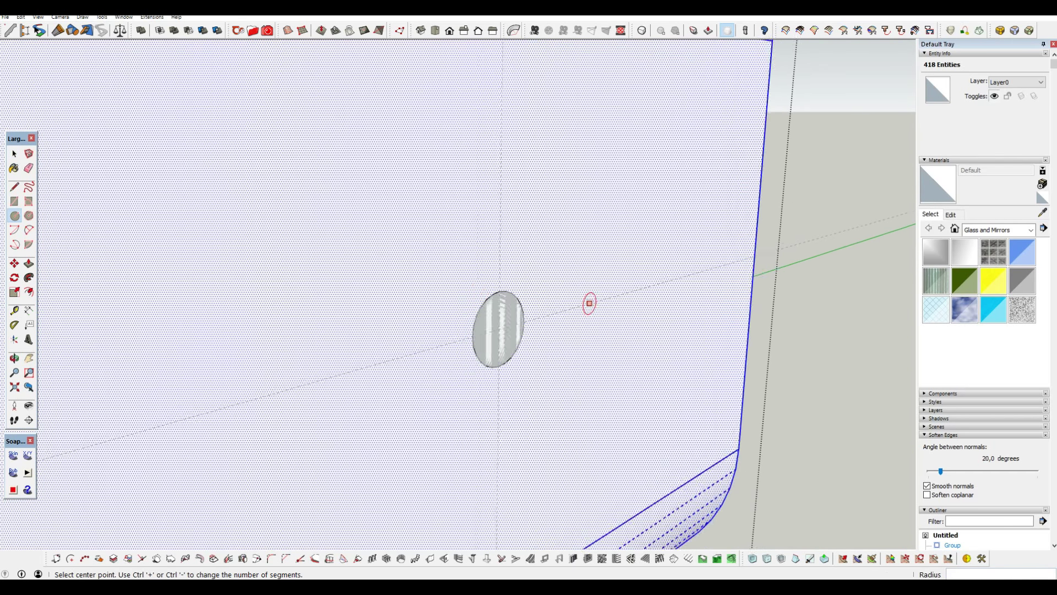
- Select the small circle's face and erase it to leave a hole
{"action": "key", "text": "p"}
{"action": "scroll", "coordinate": [589, 303], "scroll_direction": "down", "scroll_amount": 3}
{"action": "middle_click_drag", "start_coordinate": [588, 302], "coordinate": [274, 308]}
{"action": "scroll", "coordinate": [274, 308], "scroll_direction": "up", "scroll_amount": 5}
{"action": "mouse_move", "coordinate": [512, 325]}
{"action": "middle_mouse_down"}
{"action": "mouse_move", "coordinate": [385, 330]}
{"action": "mouse_move", "coordinate": [507, 336]}
{"action": "mouse_move", "coordinate": [473, 330]}
{"action": "mouse_move", "coordinate": [495, 348]}
{"action": "middle_mouse_up"}
{"action": "key", "text": "space"}
{"action": "left_click", "coordinate": [479, 325]}
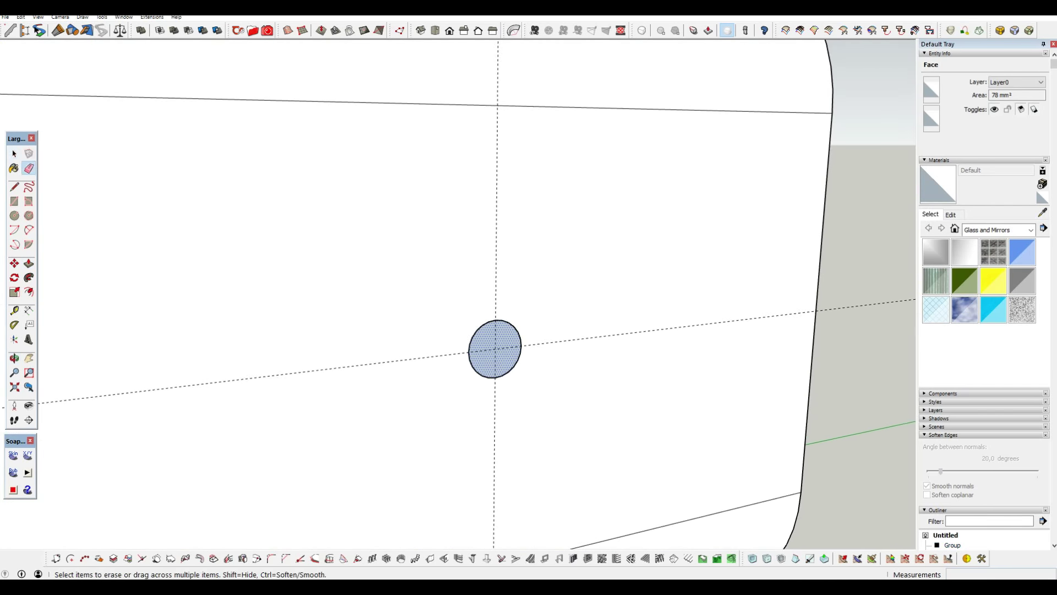
{"action": "key", "text": "Escape"}
{"action": "double_click", "coordinate": [505, 347]}
{"action": "right_click", "coordinate": [505, 347]}
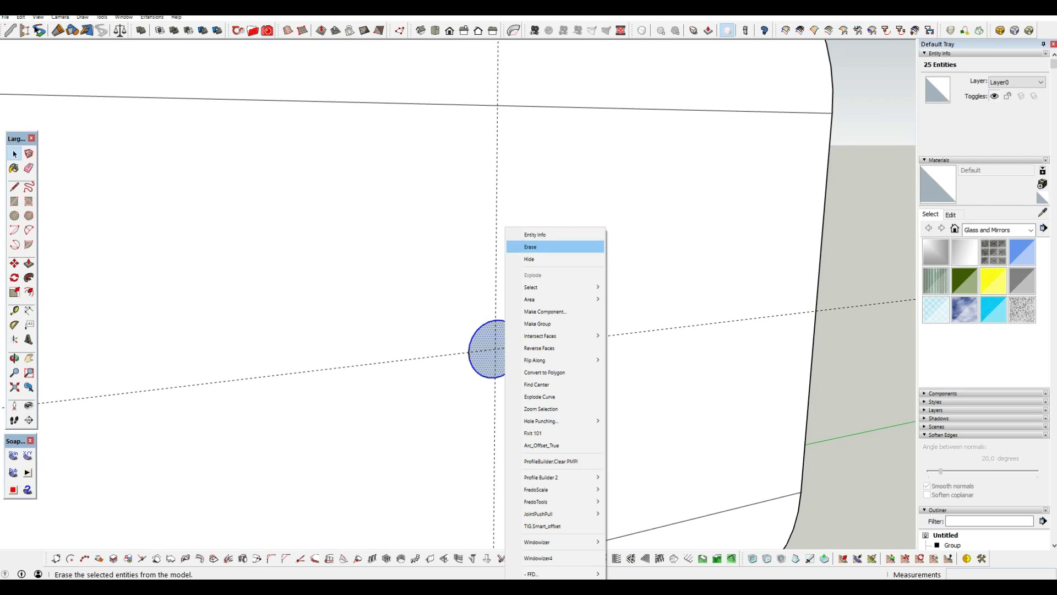
{"action": "left_click", "coordinate": [530, 247]}
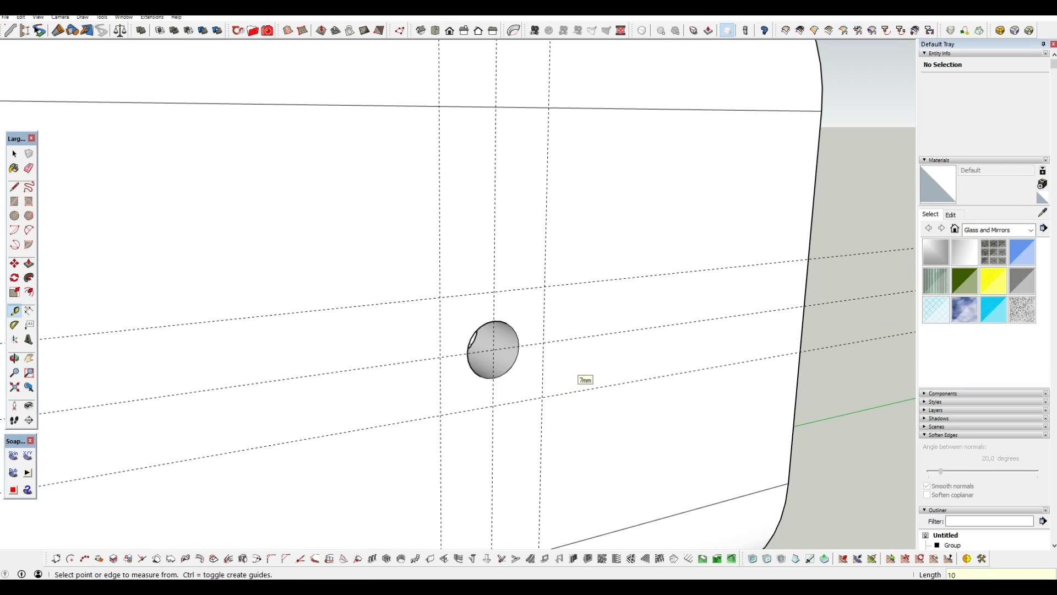
- Pull a square around the hole out into a block, extending its bottom down 15mm
{"action": "left_click", "coordinate": [545, 415]}
{"action": "mouse_move", "coordinate": [561, 384]}
{"action": "middle_mouse_down"}
{"action": "mouse_move", "coordinate": [460, 300]}
{"action": "mouse_move", "coordinate": [479, 300]}
{"action": "mouse_move", "coordinate": [419, 286]}
{"action": "mouse_move", "coordinate": [496, 309]}
{"action": "mouse_move", "coordinate": [517, 232]}
{"action": "middle_mouse_up"}
{"action": "key", "text": "p"}
{"action": "left_click", "coordinate": [496, 303]}
{"action": "left_click", "coordinate": [528, 298]}
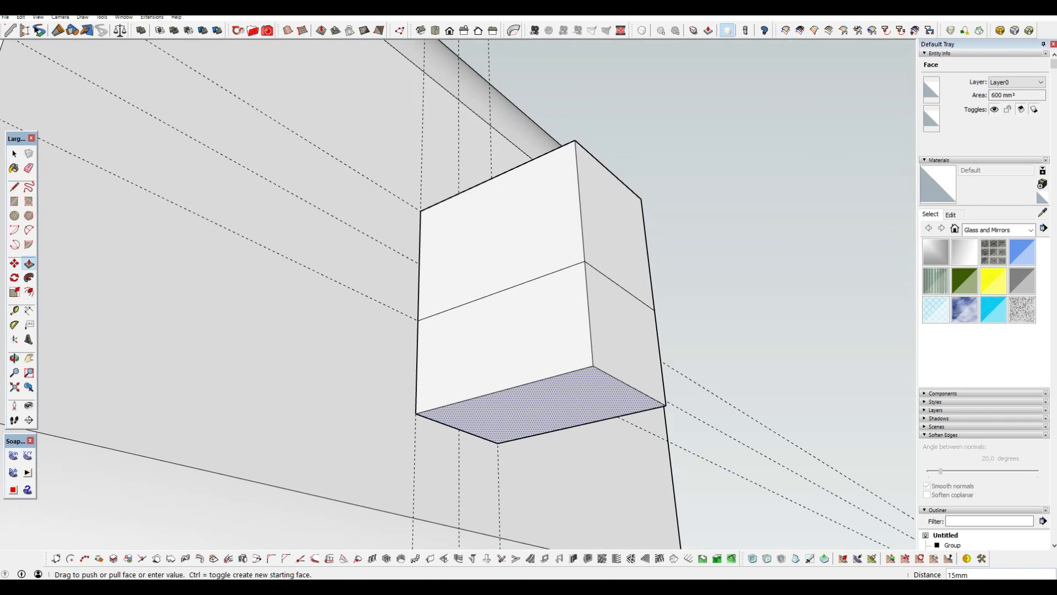
{"action": "scroll", "coordinate": [529, 297], "scroll_direction": "down", "scroll_amount": 5}
{"action": "mouse_move", "coordinate": [529, 298]}
{"action": "middle_mouse_down"}
{"action": "mouse_move", "coordinate": [496, 287]}
{"action": "mouse_move", "coordinate": [528, 308]}
{"action": "mouse_move", "coordinate": [551, 286]}
{"action": "mouse_move", "coordinate": [539, 297]}
{"action": "mouse_move", "coordinate": [496, 286]}
{"action": "middle_mouse_up"}
{"action": "scroll", "coordinate": [585, 327], "scroll_direction": "up", "scroll_amount": 10}
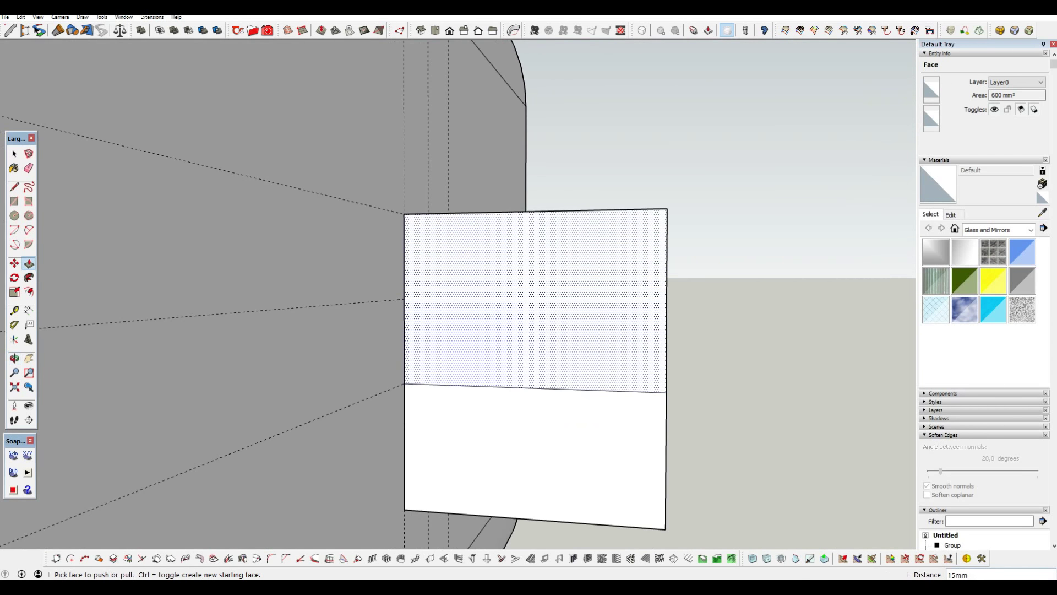
- Place guides and draw the quarter arcs across the block
{"action": "key", "text": "t"}
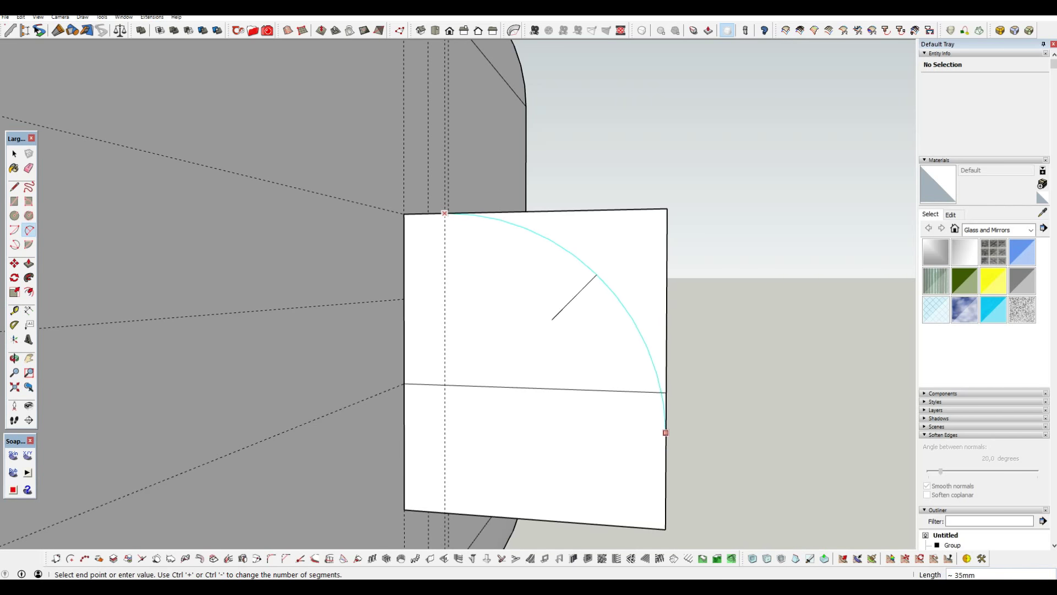
{"action": "left_click", "coordinate": [666, 432]}
{"action": "middle_click_drag", "start_coordinate": [626, 371], "coordinate": [445, 333]}
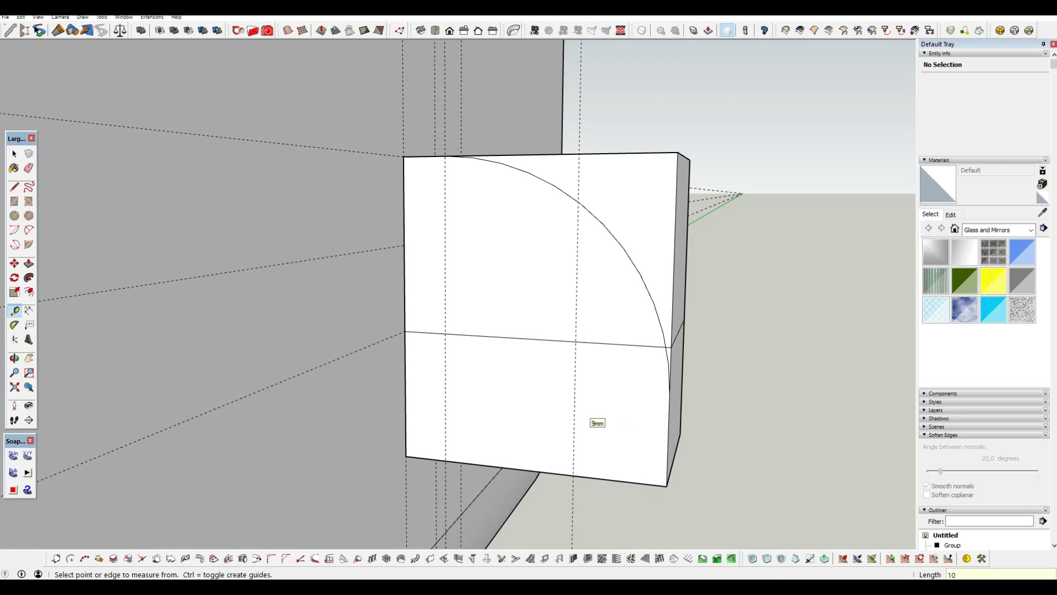
{"action": "key", "text": "a"}
{"action": "middle_click_drag", "start_coordinate": [574, 417], "coordinate": [485, 352]}
- Push away the lower quarter-circle and outer corner faces, leaving a curved arm
{"action": "key", "text": "p"}
{"action": "middle_click_drag", "start_coordinate": [582, 448], "coordinate": [519, 378]}
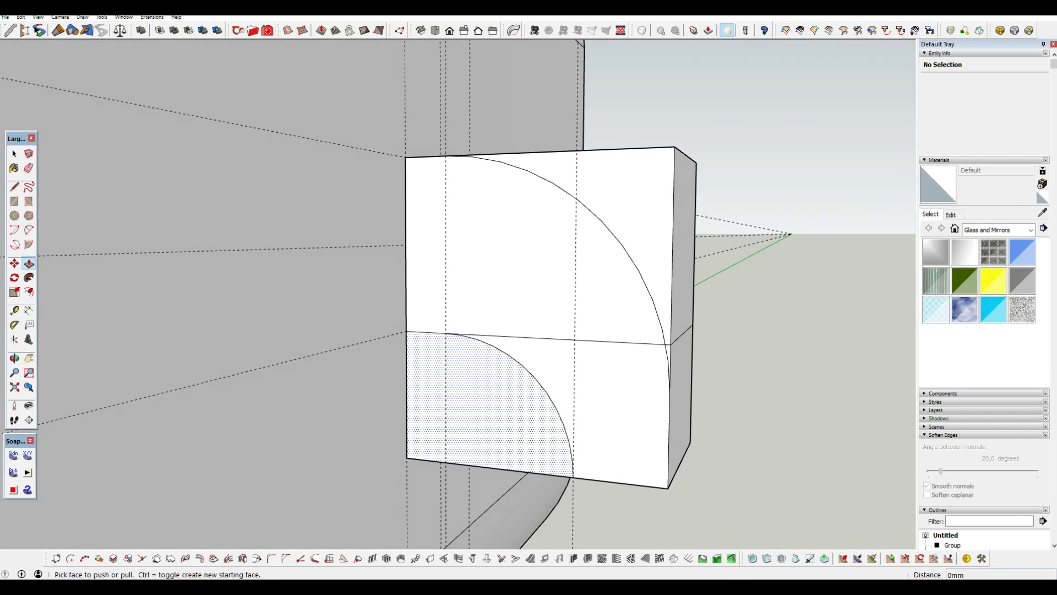
{"action": "left_click", "coordinate": [519, 378]}
{"action": "left_click", "coordinate": [680, 385]}
{"action": "left_click", "coordinate": [684, 248]}
{"action": "scroll", "coordinate": [667, 353], "scroll_direction": "up", "scroll_amount": 3}
{"action": "left_click", "coordinate": [667, 352]}
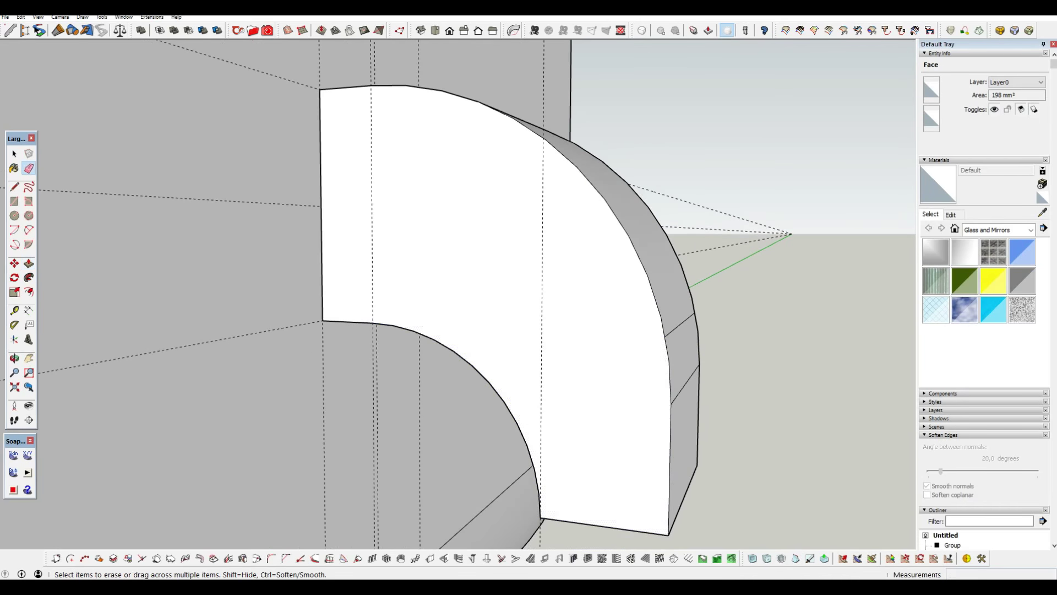
{"action": "middle_click_drag", "start_coordinate": [668, 352], "coordinate": [551, 330]}
{"action": "scroll", "coordinate": [550, 330], "scroll_direction": "down", "scroll_amount": 5}
{"action": "scroll", "coordinate": [550, 330], "scroll_direction": "down", "scroll_amount": 2}
- Push/Pull the eye-hole circle 150 mm into a rod across the hollow body
{"action": "middle_click_drag", "start_coordinate": [369, 275], "coordinate": [386, 269]}
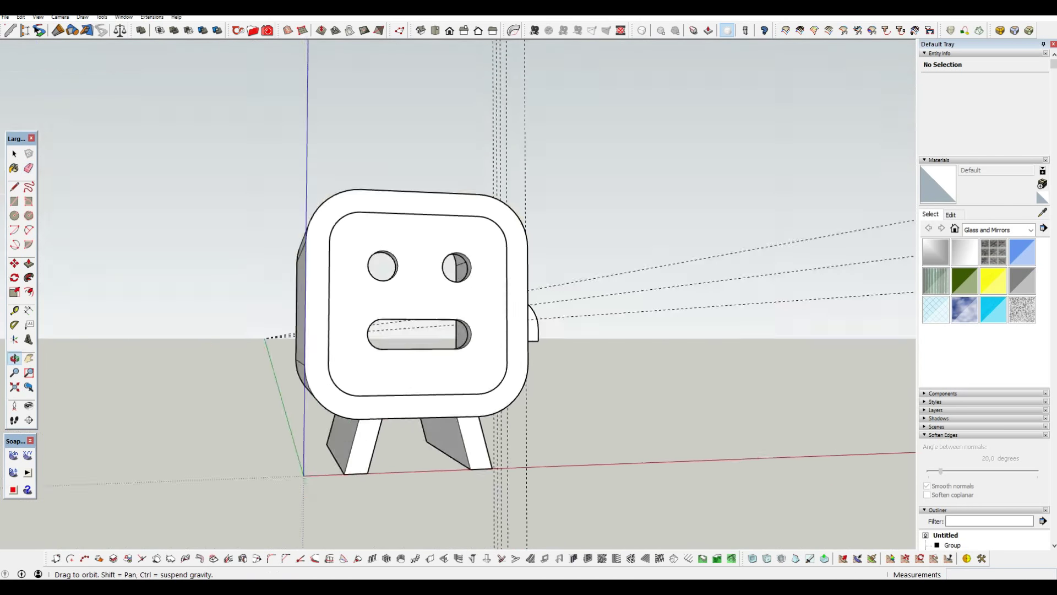
{"action": "scroll", "coordinate": [385, 270], "scroll_direction": "up", "scroll_amount": 5}
{"action": "key", "text": "e"}
{"action": "scroll", "coordinate": [574, 258], "scroll_direction": "up", "scroll_amount": 5}
{"action": "middle_click_drag", "start_coordinate": [551, 275], "coordinate": [574, 257]}
{"action": "key", "text": "c"}
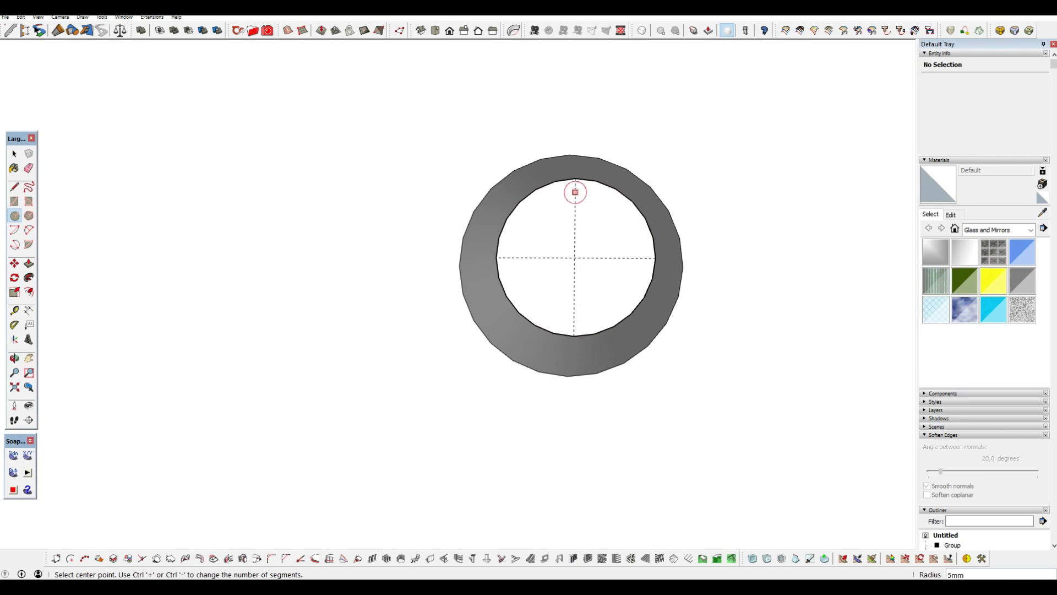
{"action": "key", "text": "p"}
{"action": "left_click", "coordinate": [575, 198]}
{"action": "scroll", "coordinate": [385, 276], "scroll_direction": "down", "scroll_amount": 5}
{"action": "mouse_move", "coordinate": [575, 198]}
{"action": "middle_mouse_down"}
{"action": "mouse_move", "coordinate": [385, 276]}
{"action": "mouse_move", "coordinate": [309, 284]}
{"action": "middle_mouse_up"}
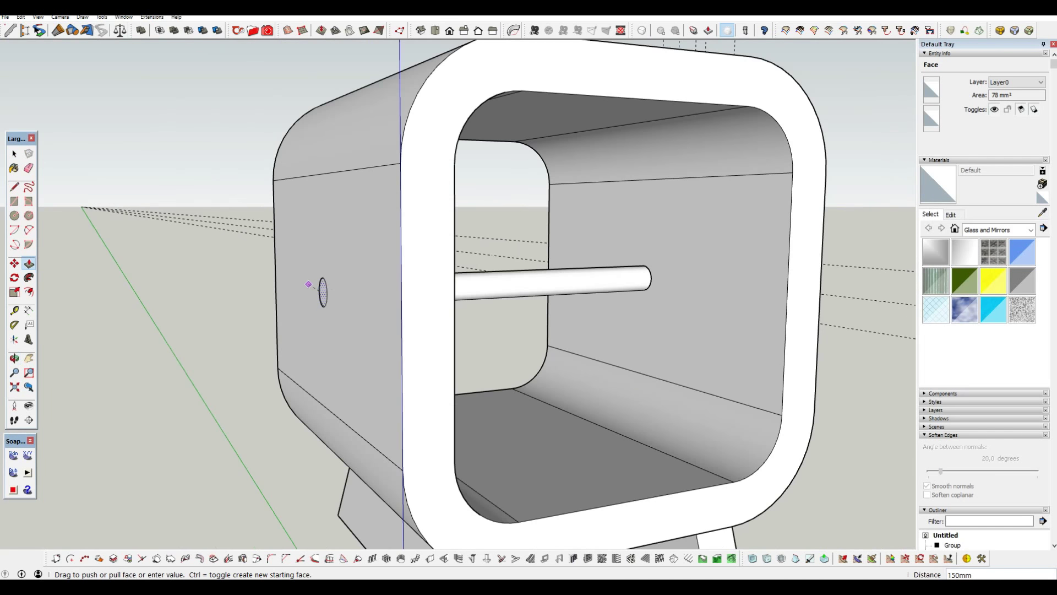
{"action": "scroll", "coordinate": [309, 284], "scroll_direction": "up", "scroll_amount": 3}
- Copy the curved arm 234 mm to the left with Move and Ctrl
{"action": "key", "text": "space"}
{"action": "triple_click", "coordinate": [579, 284]}
{"action": "middle_click_drag", "start_coordinate": [578, 284], "coordinate": [441, 286]}
{"action": "scroll", "coordinate": [441, 287], "scroll_direction": "up", "scroll_amount": 3}
{"action": "left_click", "coordinate": [628, 308]}
{"action": "key", "text": "m"}
{"action": "left_click", "coordinate": [627, 309]}
{"action": "scroll", "coordinate": [627, 308], "scroll_direction": "down", "scroll_amount": 3}
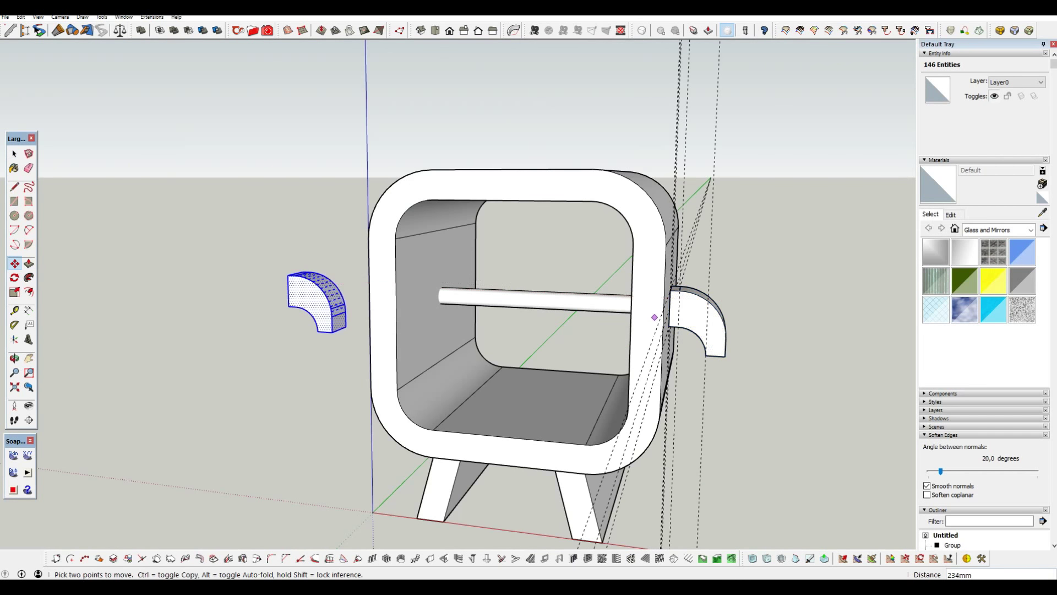
{"action": "left_click", "coordinate": [317, 303]}
{"action": "key", "text": "space"}
{"action": "left_click", "coordinate": [529, 297]}
- Select the copied arm and explode its group
{"action": "right_click", "coordinate": [679, 307]}
{"action": "key", "text": "Escape"}
{"action": "middle_click_drag", "start_coordinate": [679, 307], "coordinate": [495, 276]}
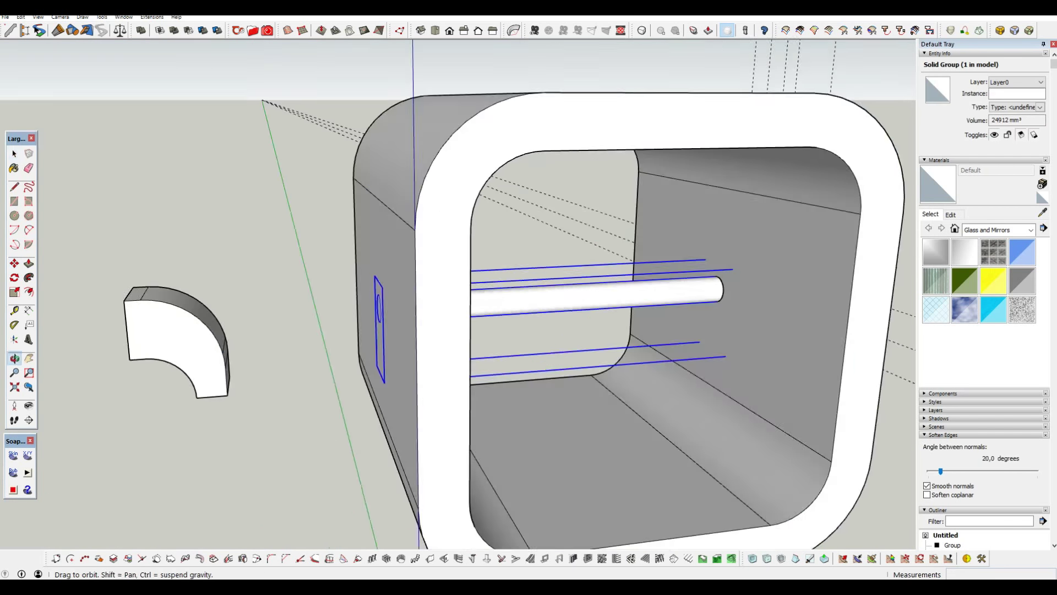
{"action": "key", "text": "space"}
{"action": "scroll", "coordinate": [457, 298], "scroll_direction": "down", "scroll_amount": 2}
{"action": "key", "text": "ctrl+a"}
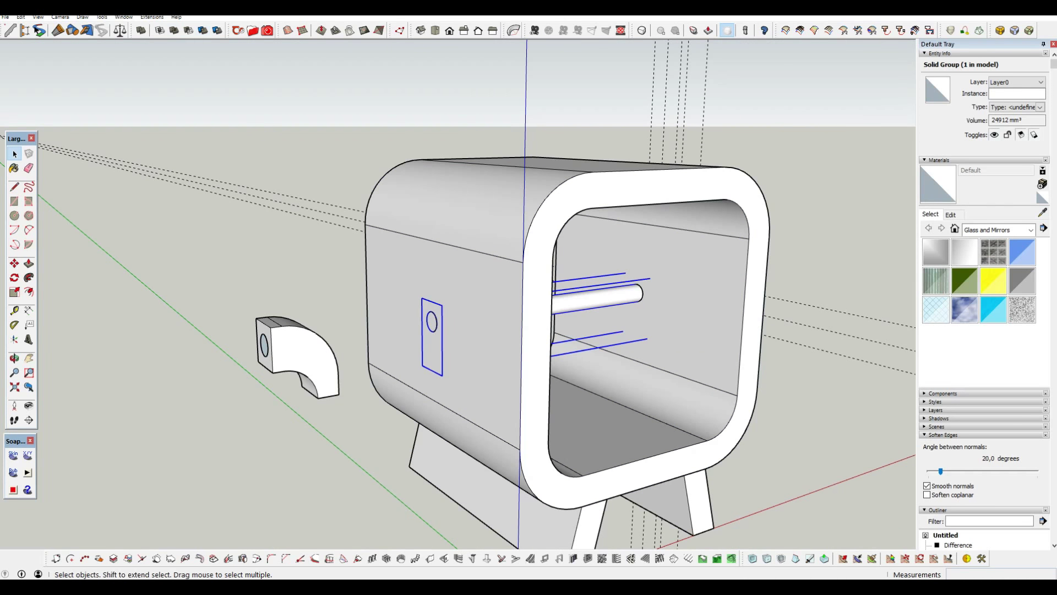
{"action": "key", "text": "space"}
{"action": "scroll", "coordinate": [279, 272], "scroll_direction": "up", "scroll_amount": 3}
{"action": "middle_click_drag", "start_coordinate": [279, 272], "coordinate": [375, 325]}
{"action": "left_click", "coordinate": [375, 325]}
{"action": "right_click", "coordinate": [396, 330]}
{"action": "left_click", "coordinate": [449, 347]}
- Regroup the exploded arm geometry and rotate the copy -90° with the Move grip
{"action": "key", "text": "m"}
{"action": "right_click", "coordinate": [413, 320]}
{"action": "left_click", "coordinate": [443, 295]}
{"action": "left_click_drag", "start_coordinate": [388, 375], "coordinate": [410, 340]}
{"action": "right_click", "coordinate": [413, 340]}
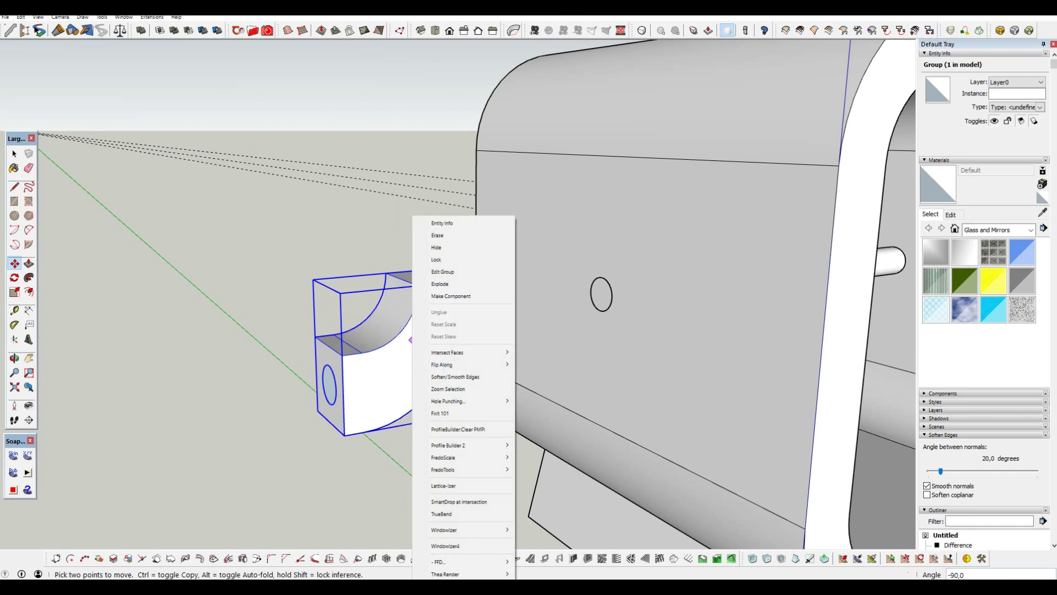
{"action": "key", "text": "Escape"}
- Orbit around the turned arm to check its concave side
{"action": "middle_click_drag", "start_coordinate": [538, 361], "coordinate": [353, 308]}
{"action": "scroll", "coordinate": [341, 342], "scroll_direction": "up", "scroll_amount": 3}
{"action": "scroll", "coordinate": [325, 353], "scroll_direction": "up", "scroll_amount": 1}
{"action": "mouse_move", "coordinate": [325, 355]}
{"action": "middle_mouse_down"}
{"action": "mouse_move", "coordinate": [385, 309]}
{"action": "mouse_move", "coordinate": [330, 297]}
{"action": "mouse_move", "coordinate": [402, 283]}
{"action": "mouse_move", "coordinate": [352, 286]}
{"action": "mouse_move", "coordinate": [551, 292]}
{"action": "middle_mouse_up"}
{"action": "scroll", "coordinate": [385, 309], "scroll_direction": "up", "scroll_amount": 3}
{"action": "scroll", "coordinate": [366, 316], "scroll_direction": "down", "scroll_amount": 2}
{"action": "scroll", "coordinate": [330, 297], "scroll_direction": "up", "scroll_amount": 3}
{"action": "scroll", "coordinate": [402, 284], "scroll_direction": "down", "scroll_amount": 4}
{"action": "scroll", "coordinate": [402, 283], "scroll_direction": "down", "scroll_amount": 2}
- Unhide the inset face panel with its eye holes and mouth via Edit > Unhide
{"action": "key", "text": "space"}
{"action": "left_click", "coordinate": [21, 16]}
{"action": "left_click", "coordinate": [176, 200]}
{"action": "scroll", "coordinate": [529, 298], "scroll_direction": "up", "scroll_amount": 2}
{"action": "left_click", "coordinate": [479, 303]}
{"action": "middle_click_drag", "start_coordinate": [474, 297], "coordinate": [386, 297]}
{"action": "scroll", "coordinate": [474, 298], "scroll_direction": "down", "scroll_amount": 3}
{"action": "scroll", "coordinate": [474, 297], "scroll_direction": "up", "scroll_amount": 4}
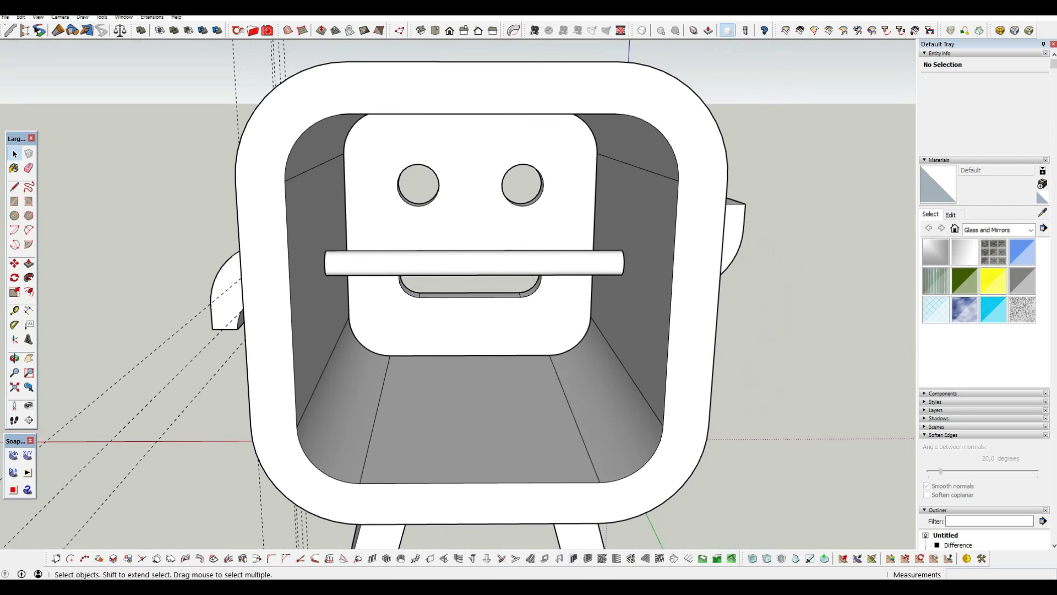
- Draw a rectangle across the front opening and move its side edges to the inner walls
{"action": "left_click", "coordinate": [359, 483]}
{"action": "left_click", "coordinate": [621, 113]}
{"action": "mouse_move", "coordinate": [621, 113]}
{"action": "middle_mouse_down"}
{"action": "mouse_move", "coordinate": [613, 177]}
{"action": "mouse_move", "coordinate": [515, 201]}
{"action": "middle_mouse_up"}
{"action": "key", "text": "m"}
{"action": "left_click", "coordinate": [513, 318]}
{"action": "left_click", "coordinate": [588, 318]}
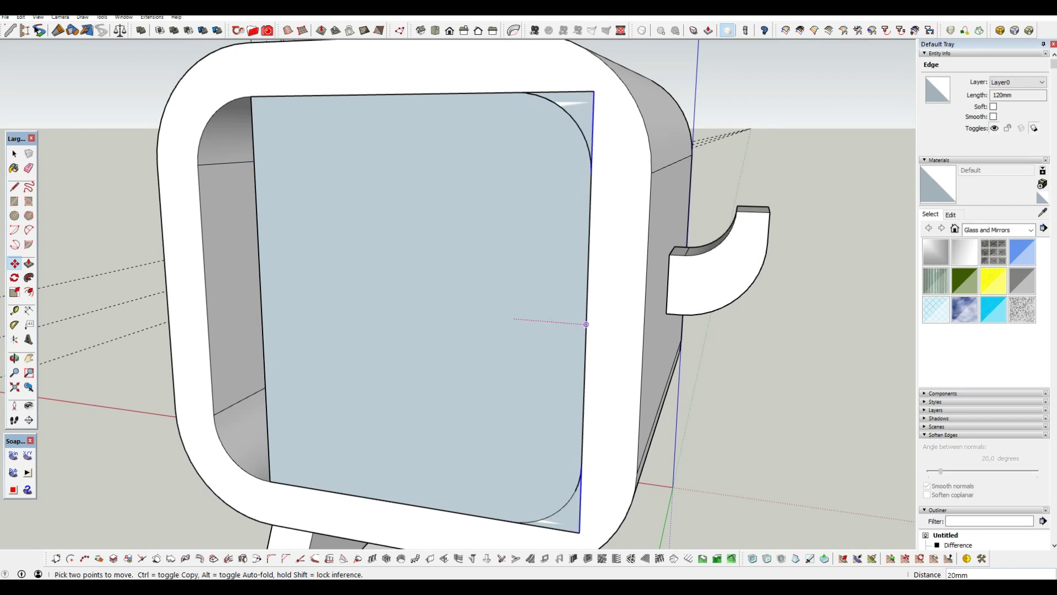
{"action": "left_click", "coordinate": [261, 289]}
{"action": "left_click", "coordinate": [193, 289]}
- Round the panel's corners with 20 mm two-point arcs
{"action": "scroll", "coordinate": [275, 171], "scroll_direction": "up", "scroll_amount": 3}
{"action": "scroll", "coordinate": [275, 172], "scroll_direction": "up", "scroll_amount": 3}
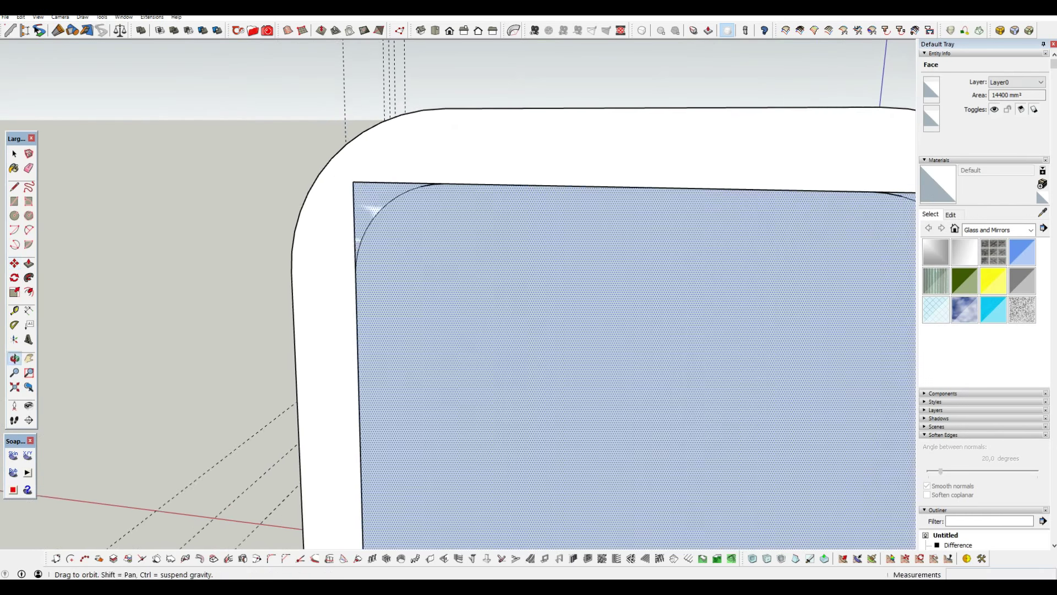
{"action": "key", "text": "a"}
{"action": "left_click", "coordinate": [385, 208]}
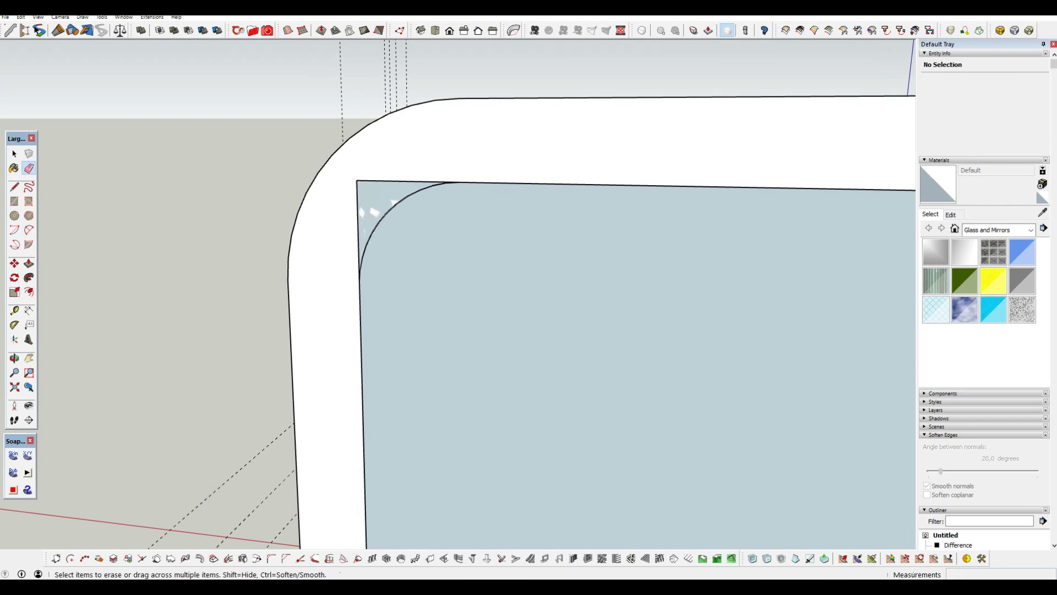
{"action": "scroll", "coordinate": [496, 303], "scroll_direction": "down", "scroll_amount": 2}
{"action": "middle_click_drag", "start_coordinate": [605, 303], "coordinate": [347, 303], "text": "shift"}
{"action": "scroll", "coordinate": [567, 305], "scroll_direction": "up", "scroll_amount": 3}
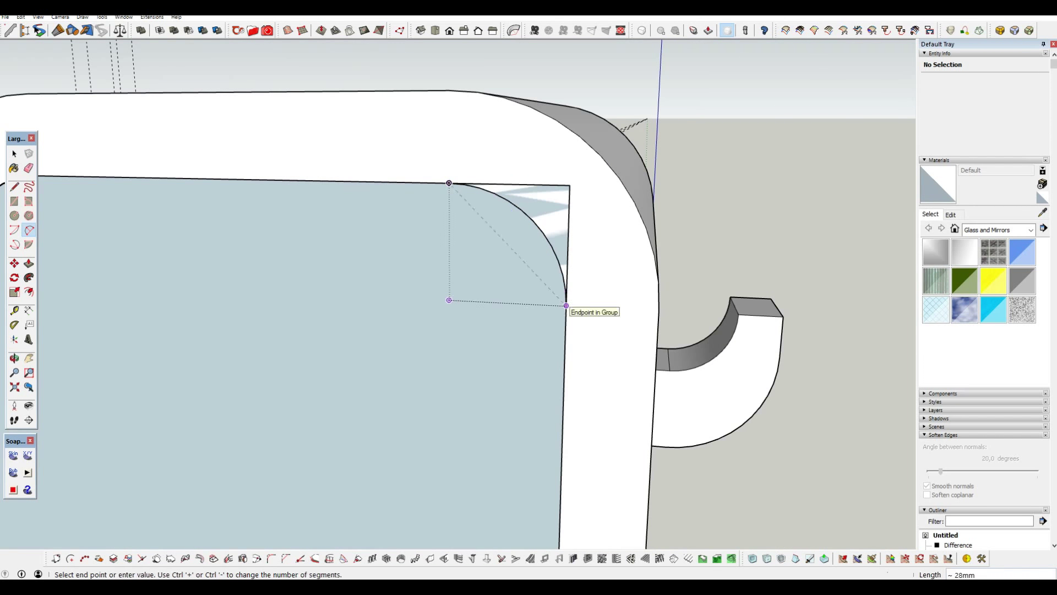
{"action": "key", "text": "a"}
{"action": "scroll", "coordinate": [441, 275], "scroll_direction": "down", "scroll_amount": 5}
{"action": "scroll", "coordinate": [402, 246], "scroll_direction": "up", "scroll_amount": 5}
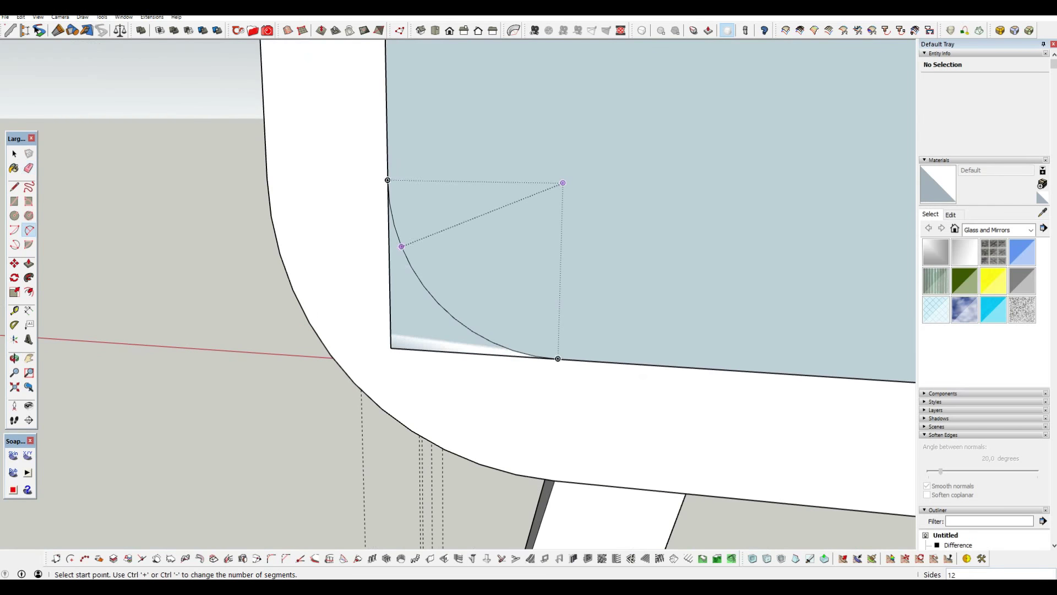
{"action": "left_click", "coordinate": [457, 285]}
- Erase the leftover corner edges and push the rounded panel 10 mm
{"action": "key", "text": "e"}
{"action": "left_click_drag", "start_coordinate": [441, 347], "coordinate": [389, 231]}
{"action": "scroll", "coordinate": [441, 276], "scroll_direction": "down", "scroll_amount": 4}
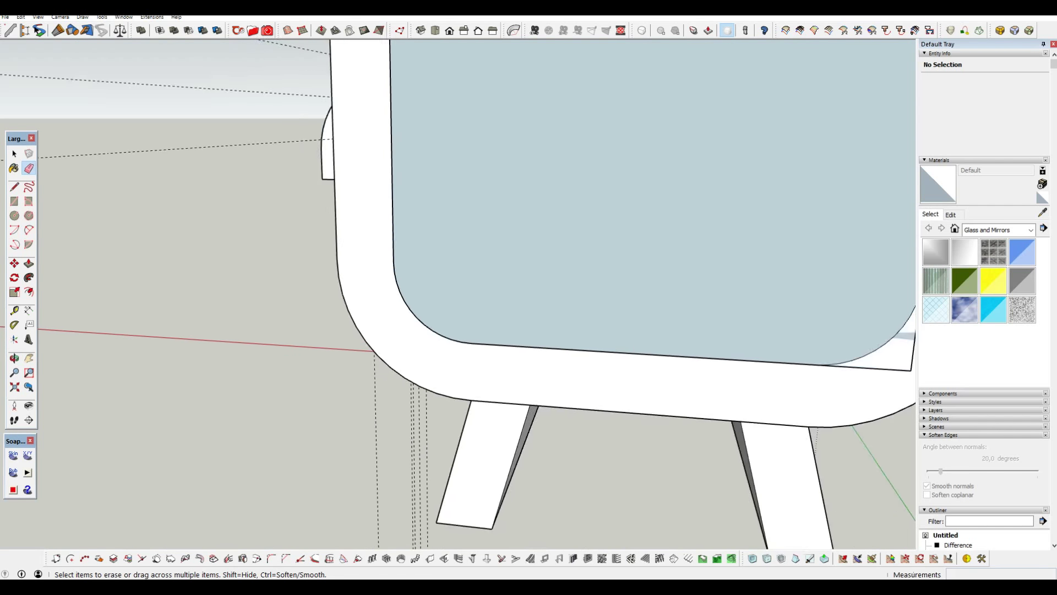
{"action": "scroll", "coordinate": [608, 331], "scroll_direction": "up", "scroll_amount": 4}
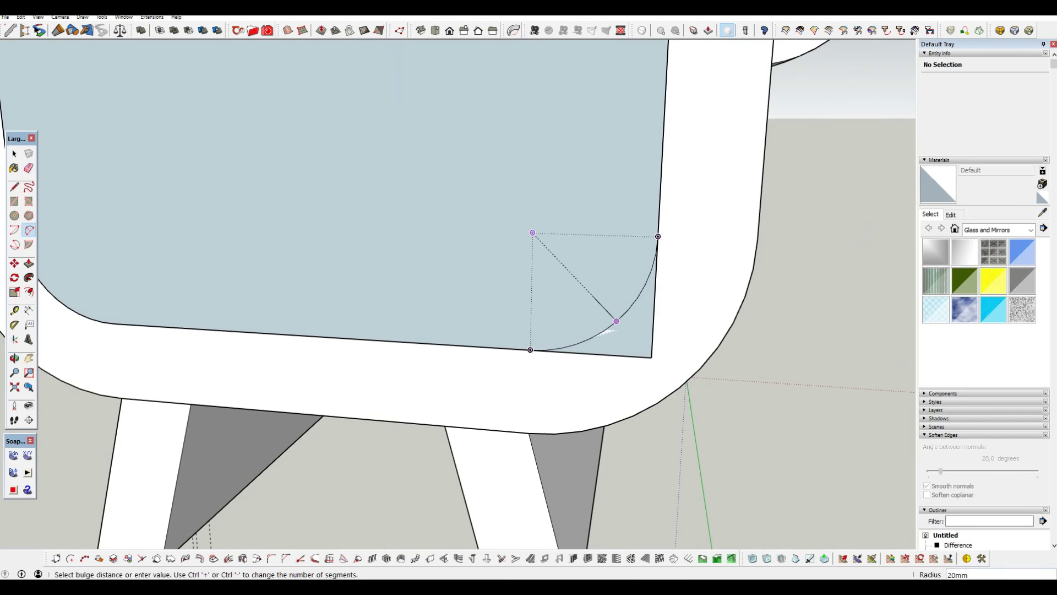
{"action": "key", "text": "p"}
{"action": "scroll", "coordinate": [469, 231], "scroll_direction": "down", "scroll_amount": 5}
{"action": "left_click", "coordinate": [468, 231]}
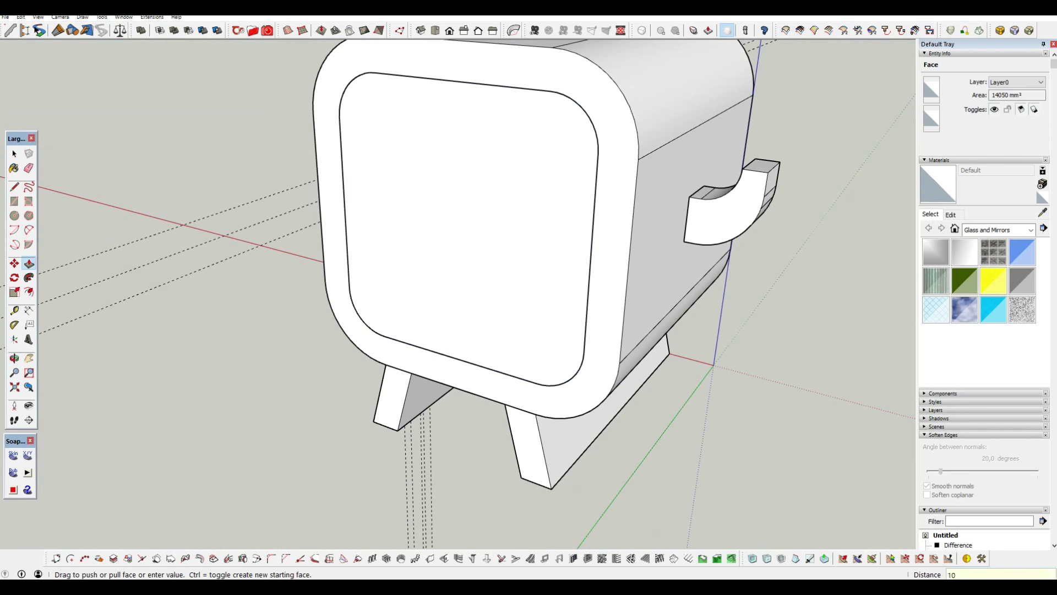
{"action": "right_click", "coordinate": [429, 272]}
- Push the leg side faces back about 13 mm from below, then orbit to the front
{"action": "right_click", "coordinate": [461, 209]}
{"action": "scroll", "coordinate": [473, 275], "scroll_direction": "down", "scroll_amount": 3}
{"action": "scroll", "coordinate": [551, 248], "scroll_direction": "up", "scroll_amount": 4}
{"action": "mouse_move", "coordinate": [473, 275]}
{"action": "middle_mouse_down"}
{"action": "mouse_move", "coordinate": [551, 248]}
{"action": "mouse_move", "coordinate": [495, 358]}
{"action": "middle_mouse_up"}
{"action": "left_click", "coordinate": [501, 374]}
{"action": "left_click_drag", "start_coordinate": [551, 330], "coordinate": [550, 358]}
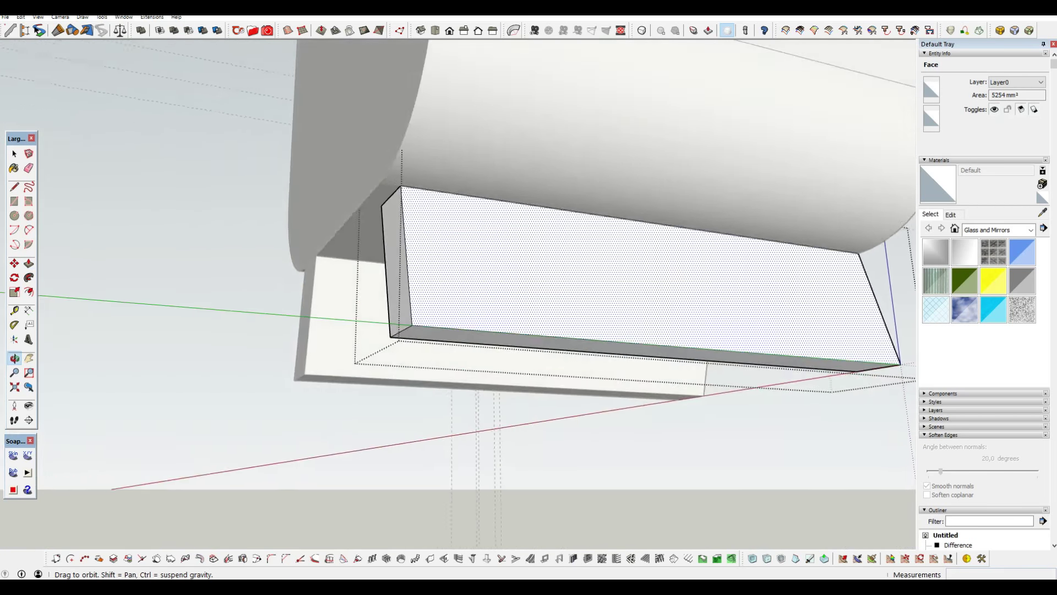
{"action": "key", "text": "p"}
{"action": "middle_click_drag", "start_coordinate": [495, 331], "coordinate": [386, 330]}
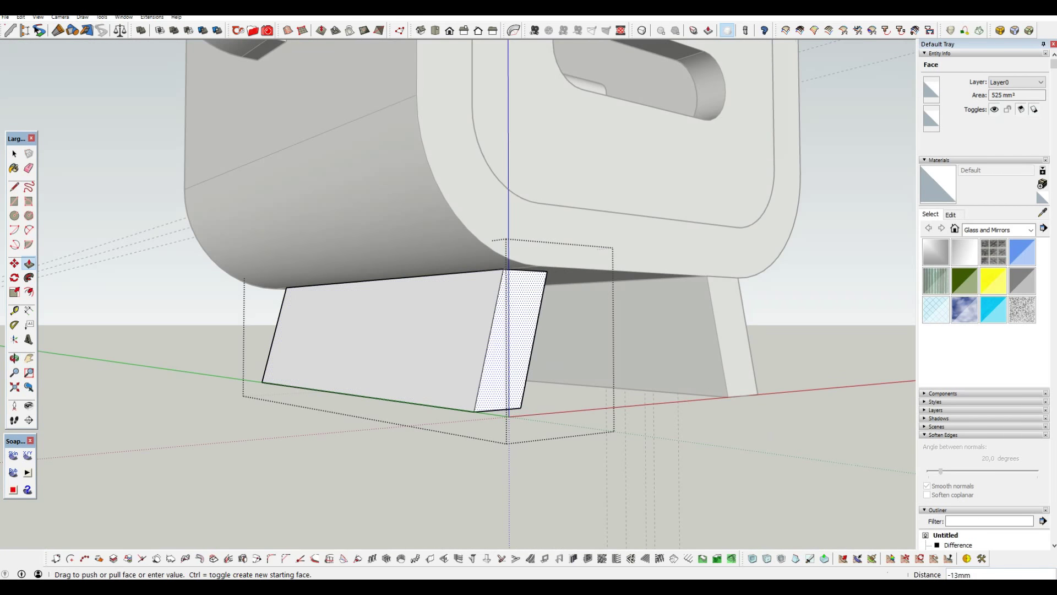
{"action": "middle_click_drag", "start_coordinate": [496, 330], "coordinate": [606, 331]}
{"action": "key", "text": "space"}
{"action": "middle_click_drag", "start_coordinate": [495, 330], "coordinate": [385, 330]}
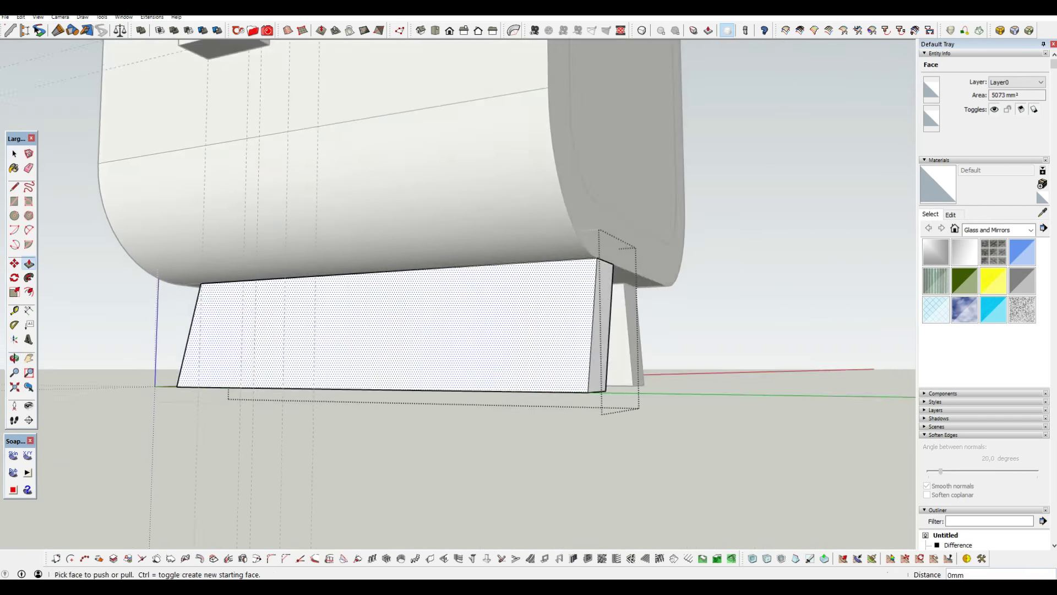
{"action": "middle_click_drag", "start_coordinate": [496, 330], "coordinate": [385, 248]}
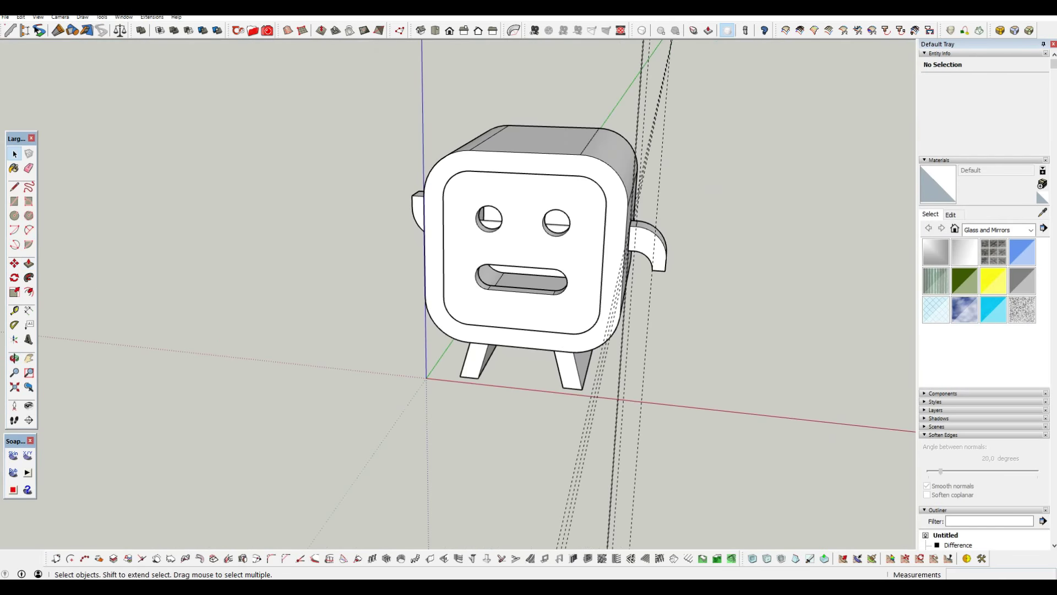